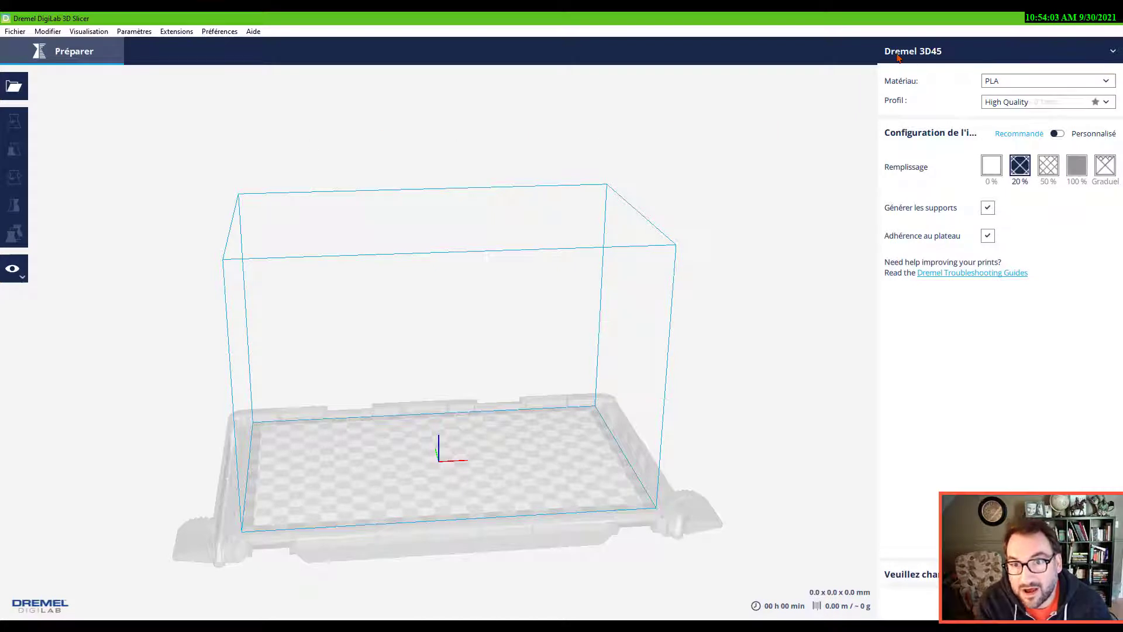
click(1113, 52)
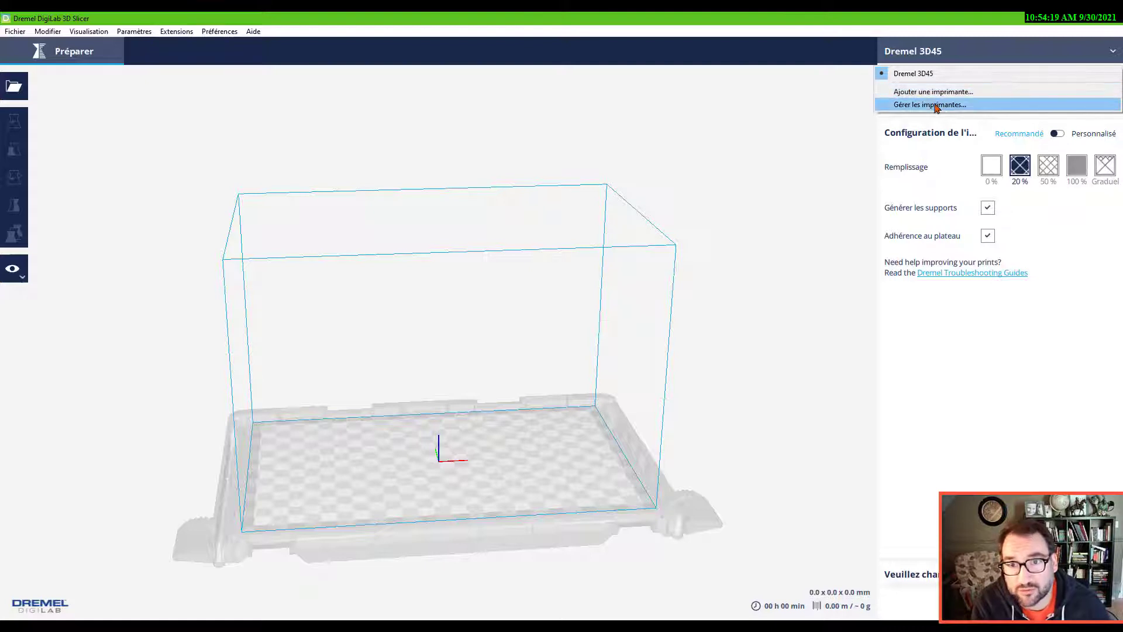
click(860, 111)
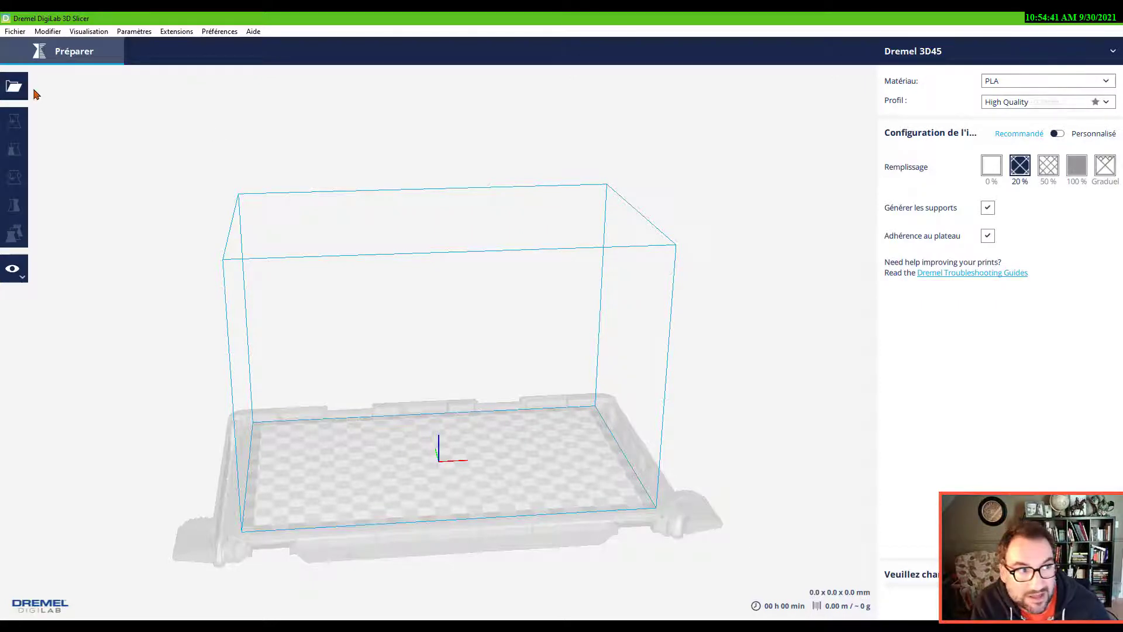
click(15, 88)
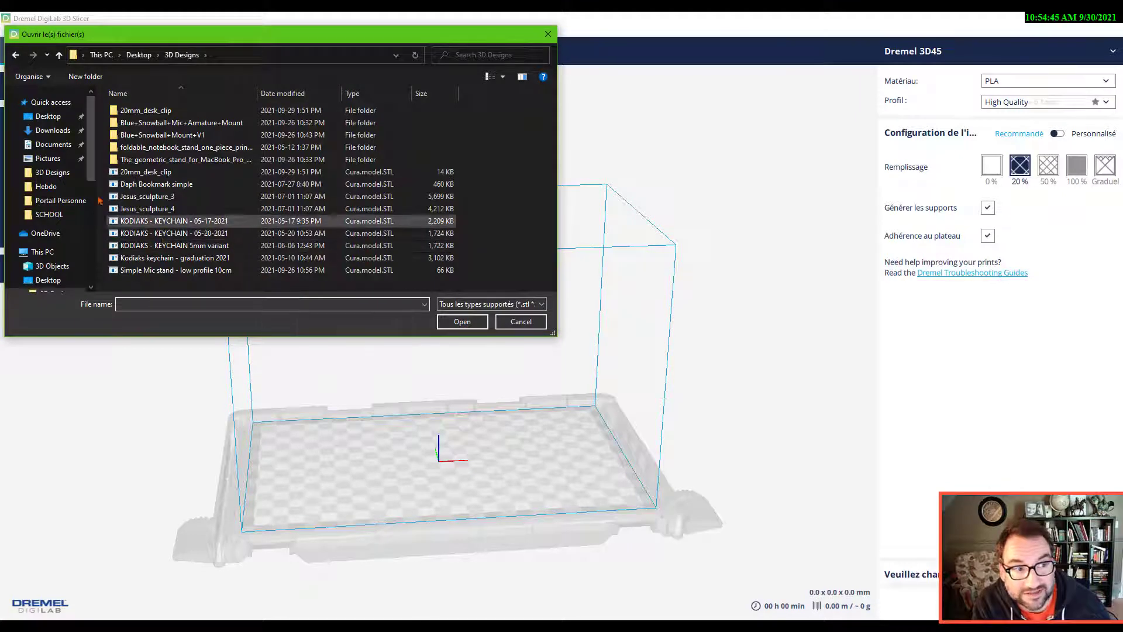
click(533, 322)
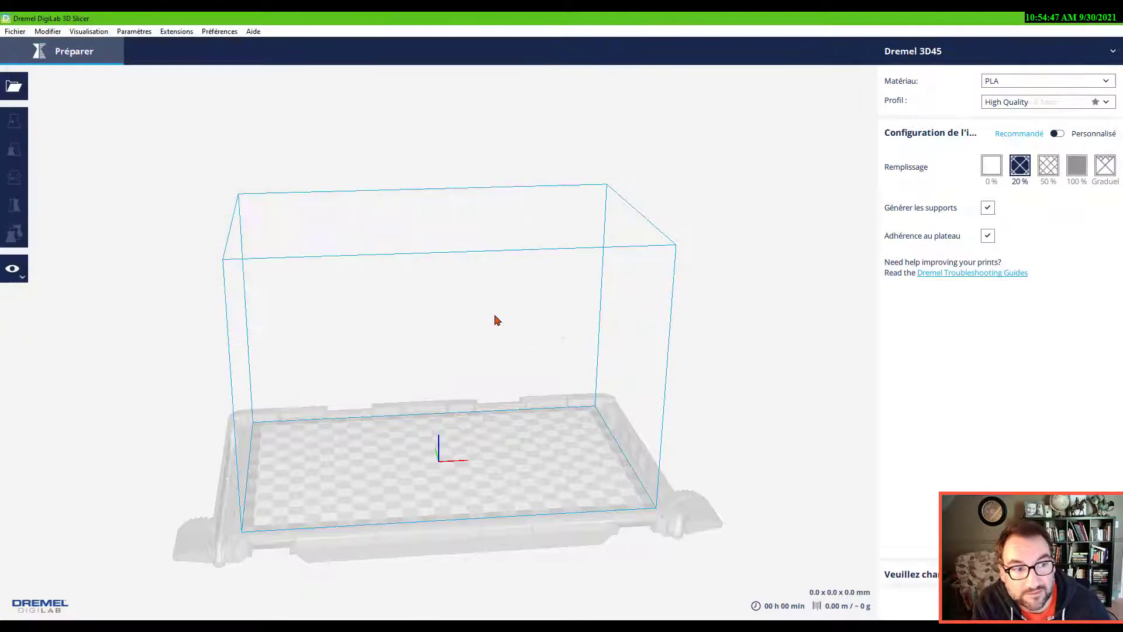
click(13, 34)
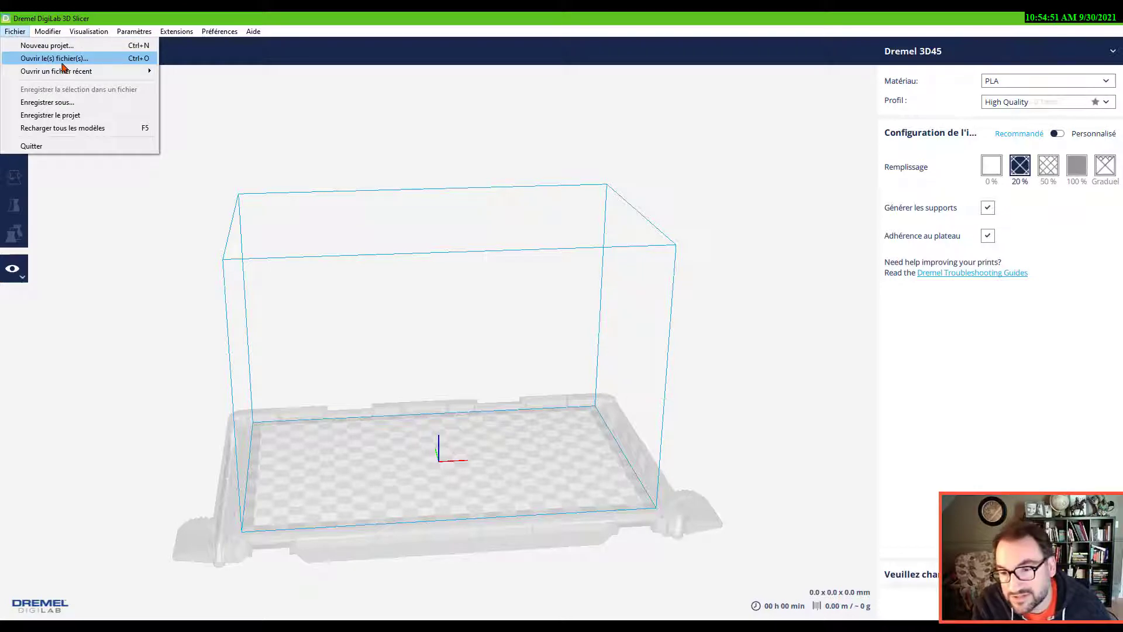
click(113, 233)
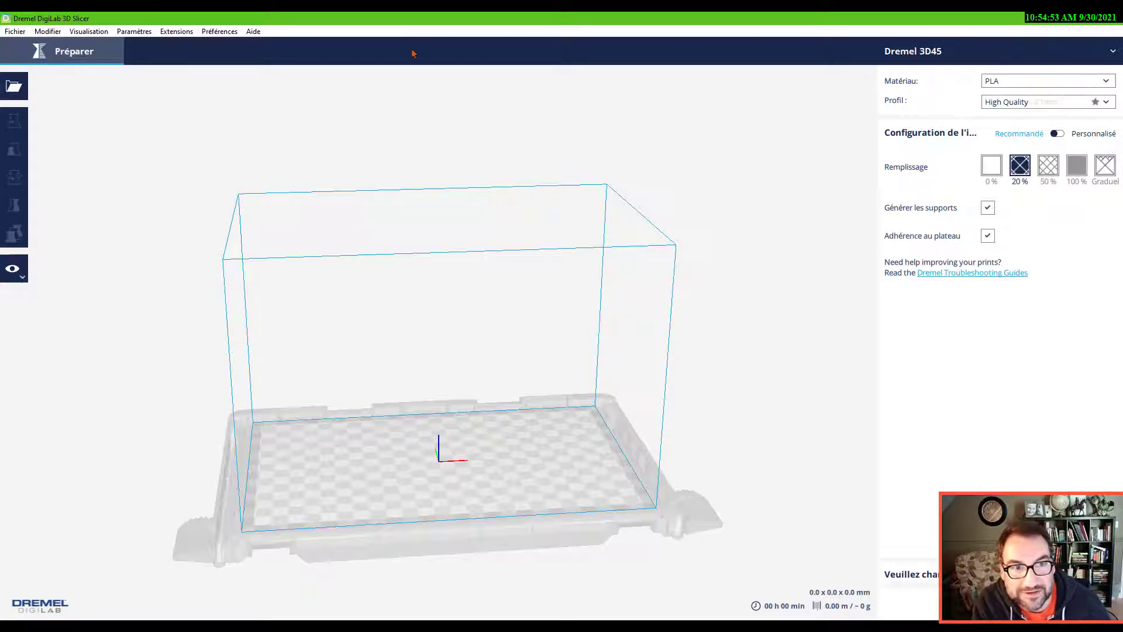
- Load the 20mm_desk_clip model from the 3D Designs folder onto the build plate, with the slicer window maximized again
drag(401, 17, 752, 62)
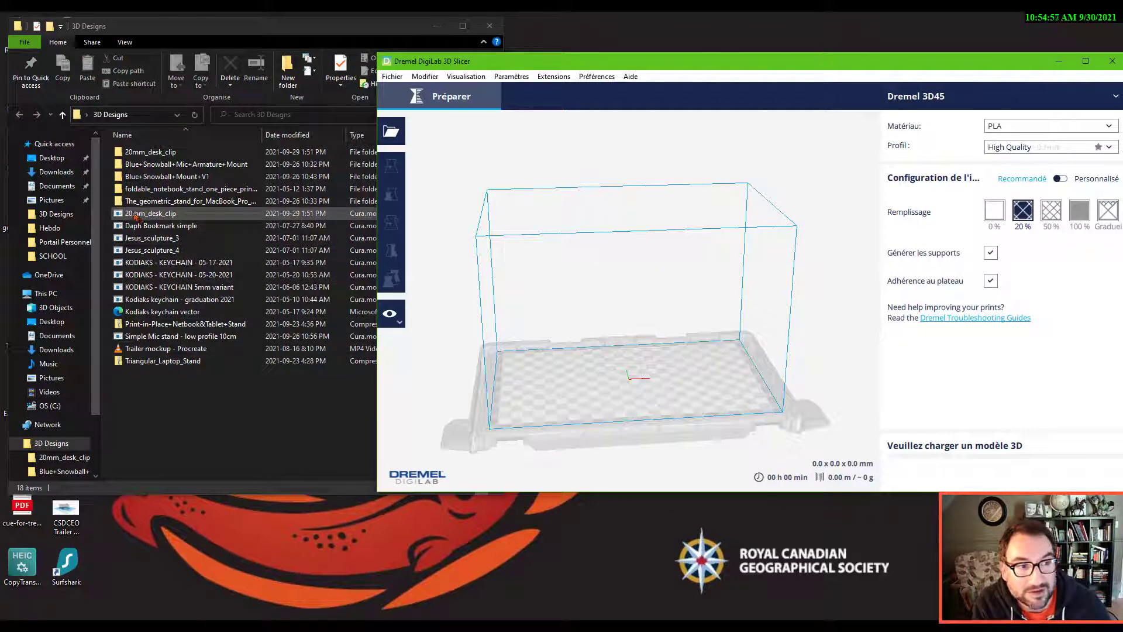
click(134, 214)
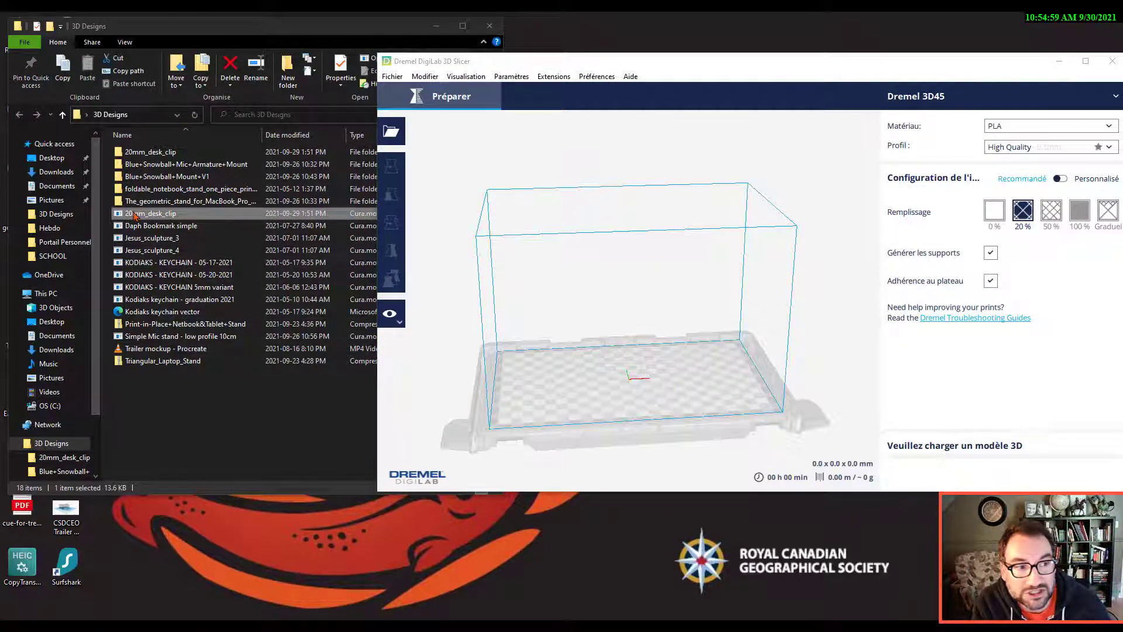
drag(134, 214, 639, 378)
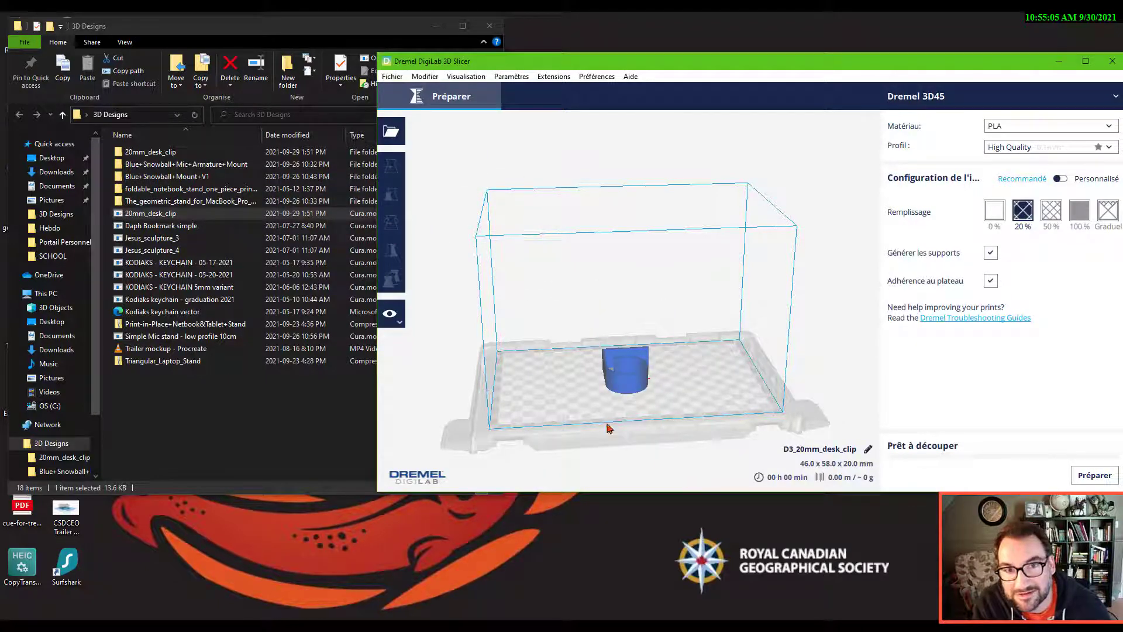
double_click(770, 63)
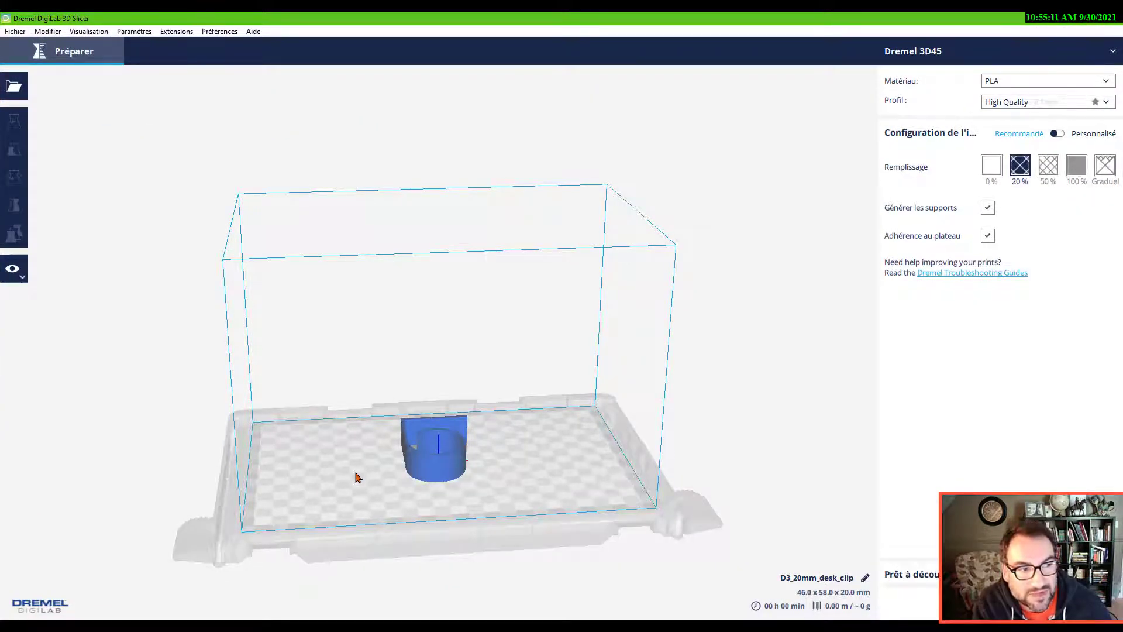
- Examine the desk clip from all around, from beneath the build plate and up close by rotating, panning and zooming
right_drag(354, 489, 401, 474)
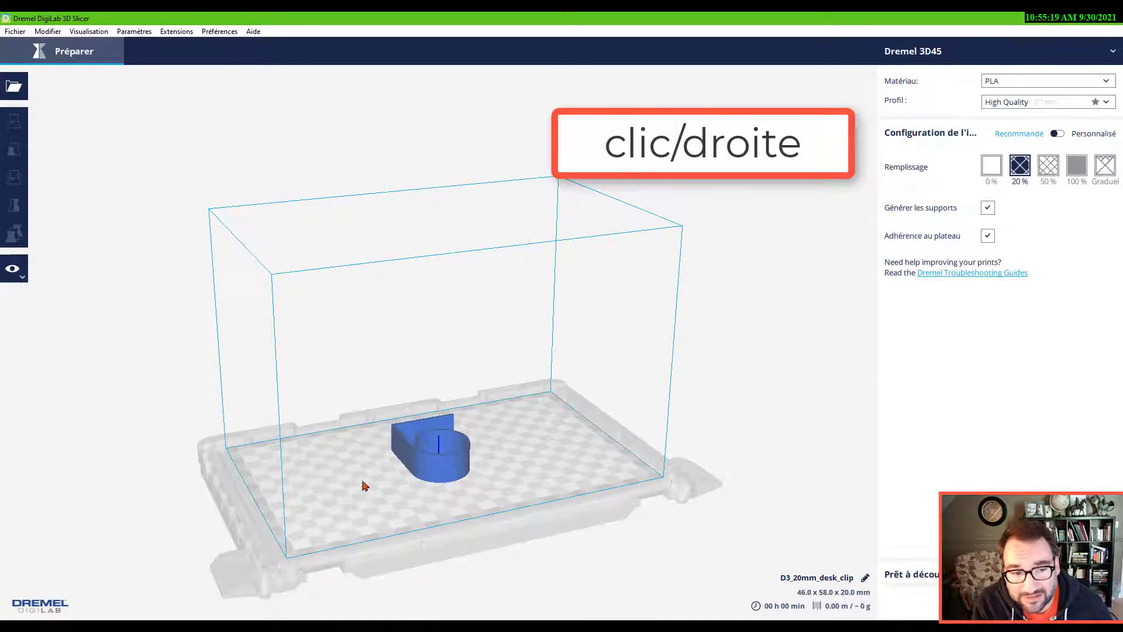
right_drag(355, 485, 379, 476)
right_drag(424, 506, 386, 306)
scroll(392, 329, up, 6)
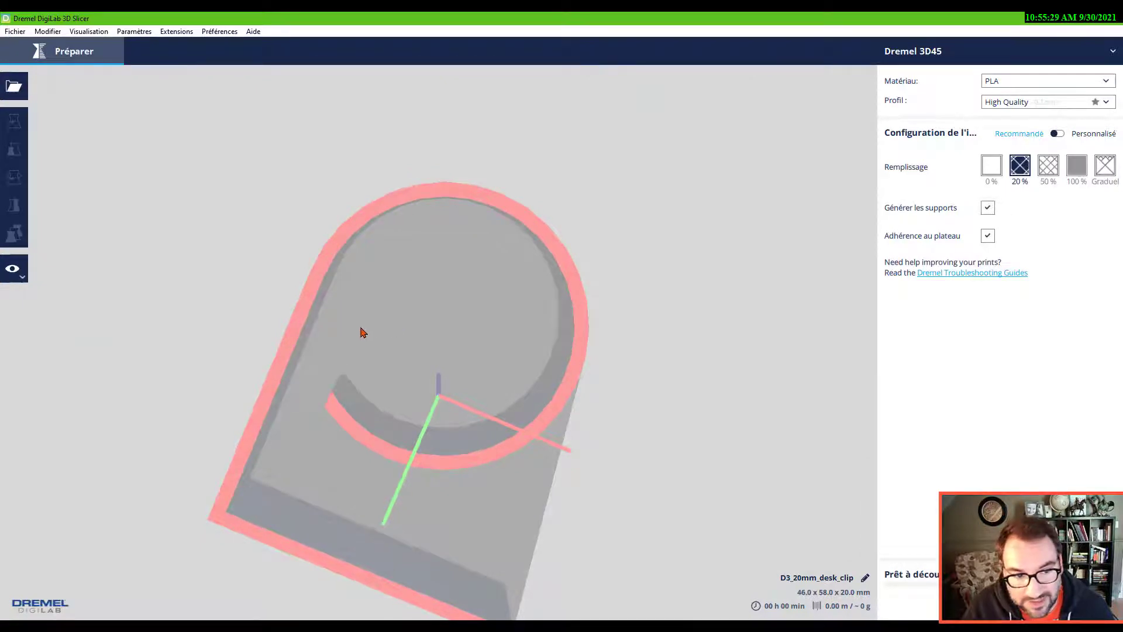
scroll(336, 311, up, 5)
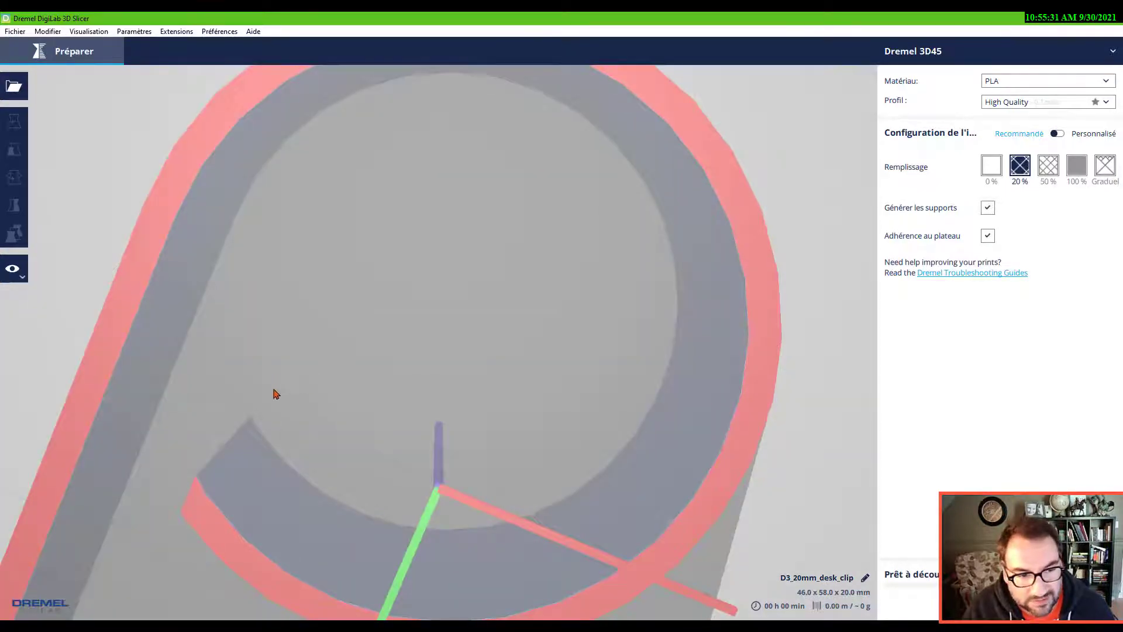
scroll(275, 369, up, 5)
scroll(291, 404, down, 5)
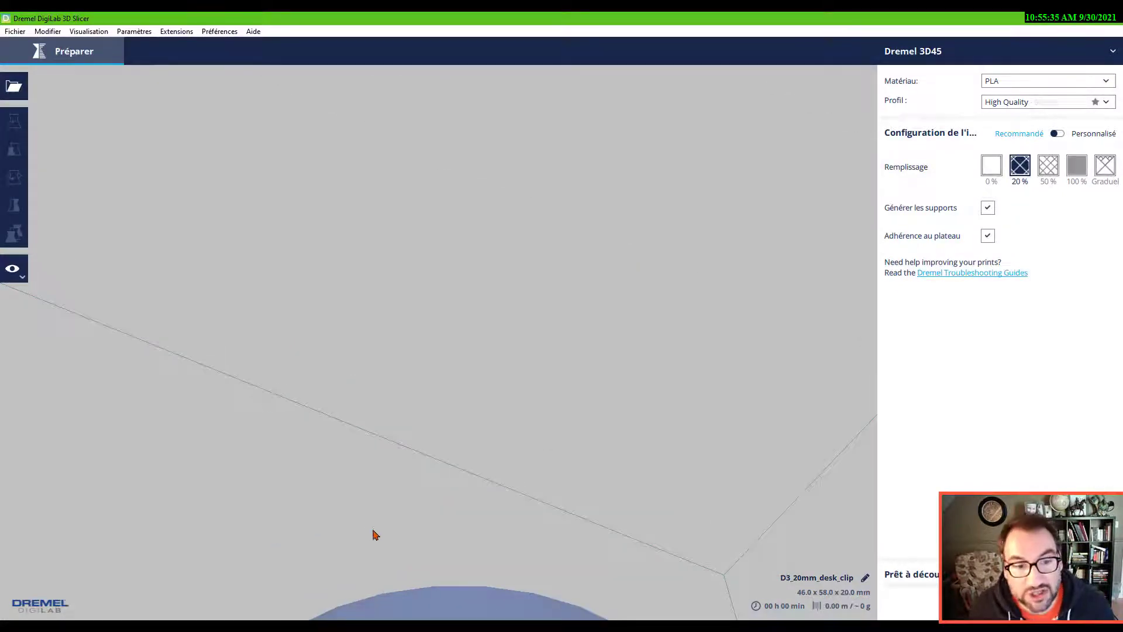
scroll(355, 487, up, 3)
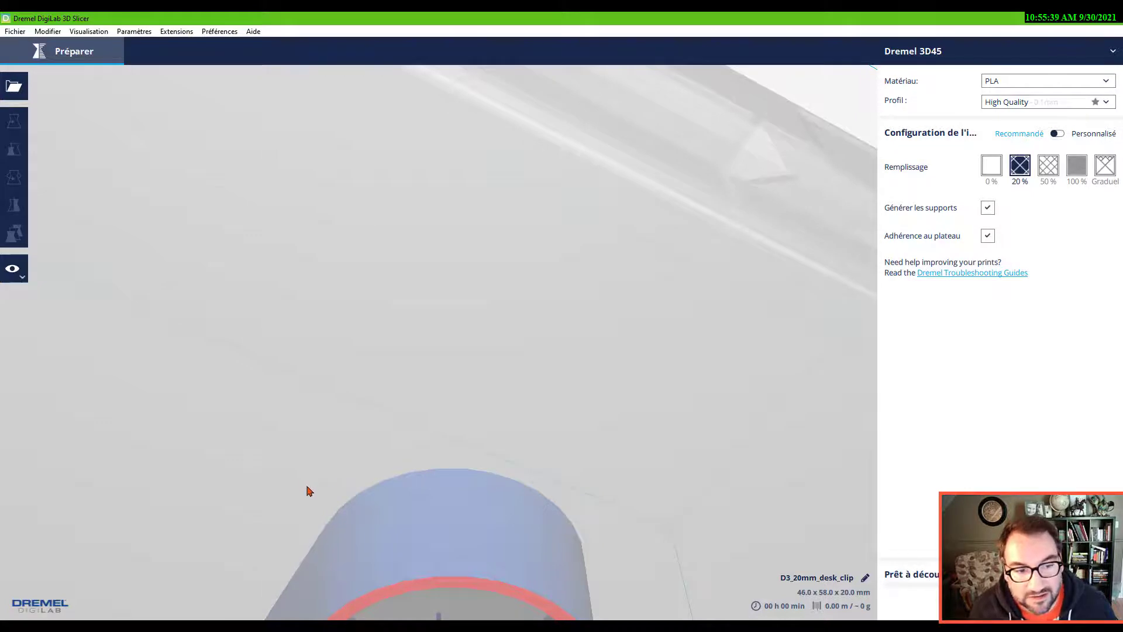
shift+right_drag(275, 534, 311, 395)
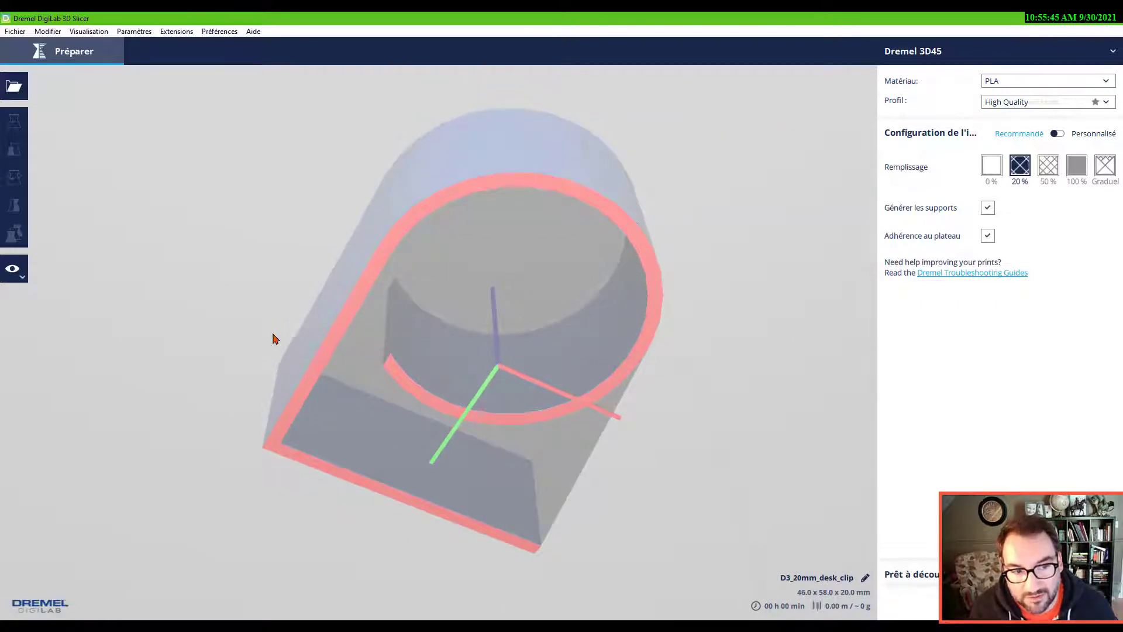
right_drag(264, 328, 223, 334)
middle_drag(336, 383, 438, 452)
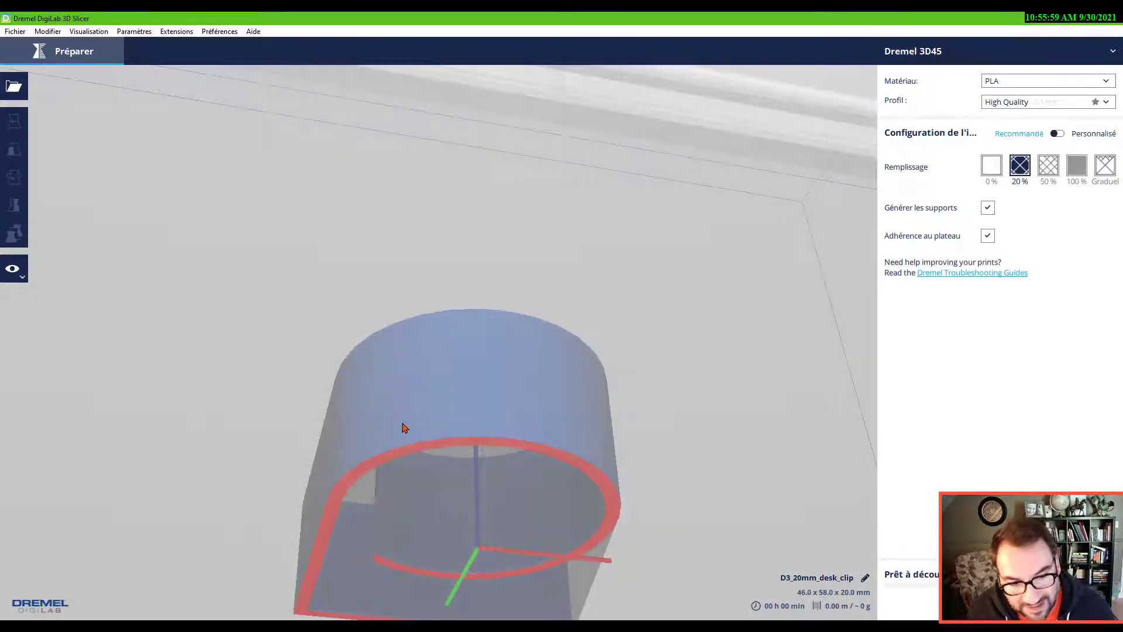
scroll(359, 399, down, 5)
scroll(360, 398, up, 8)
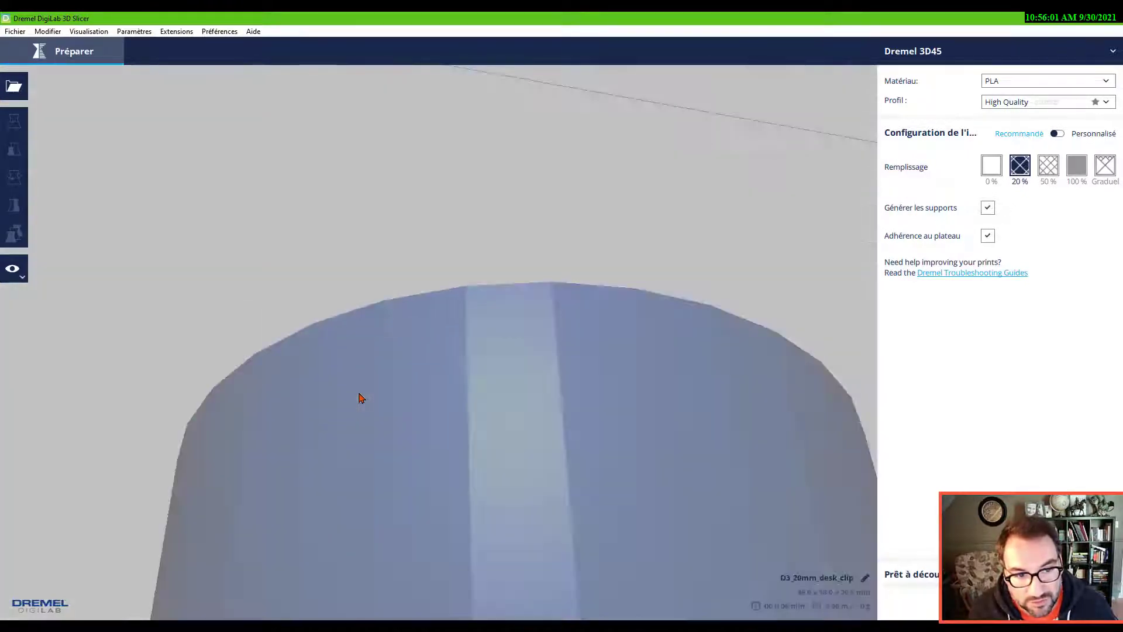
scroll(361, 398, down, 1)
scroll(359, 393, down, 1)
right_drag(271, 398, 299, 475)
right_drag(275, 529, 334, 313)
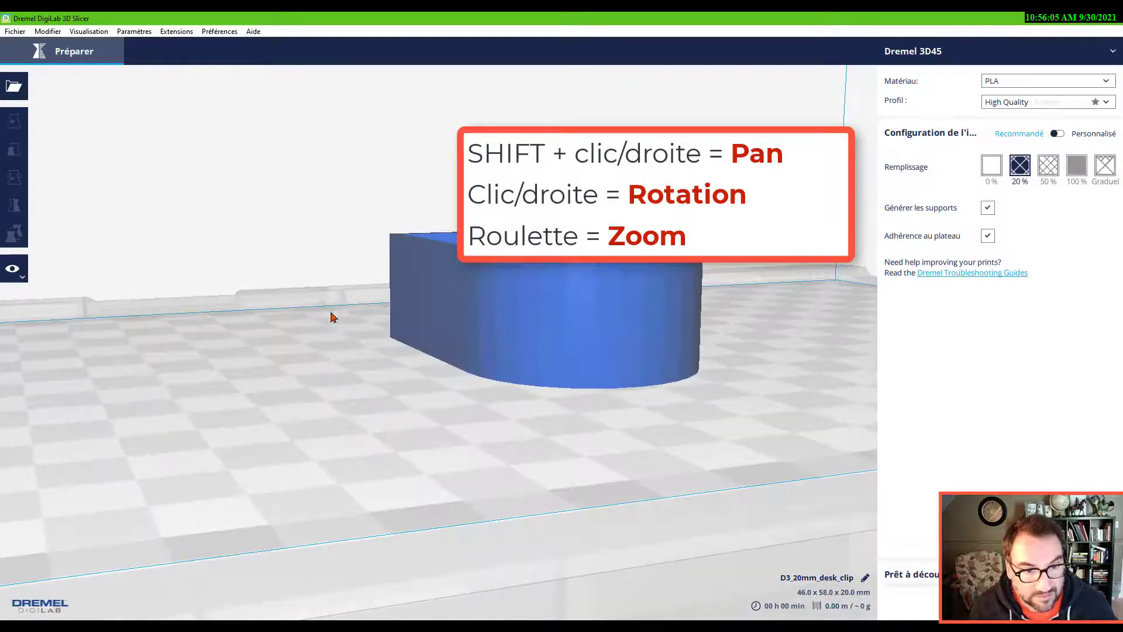
right_drag(575, 356, 528, 403)
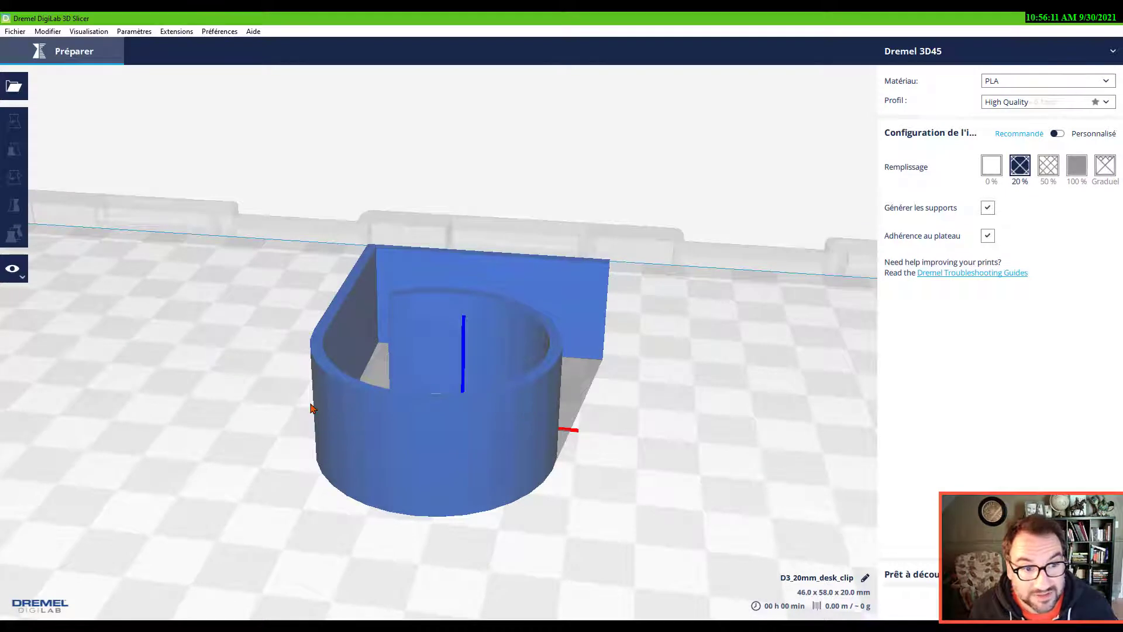
scroll(316, 406, down, 5)
right_drag(321, 401, 413, 422)
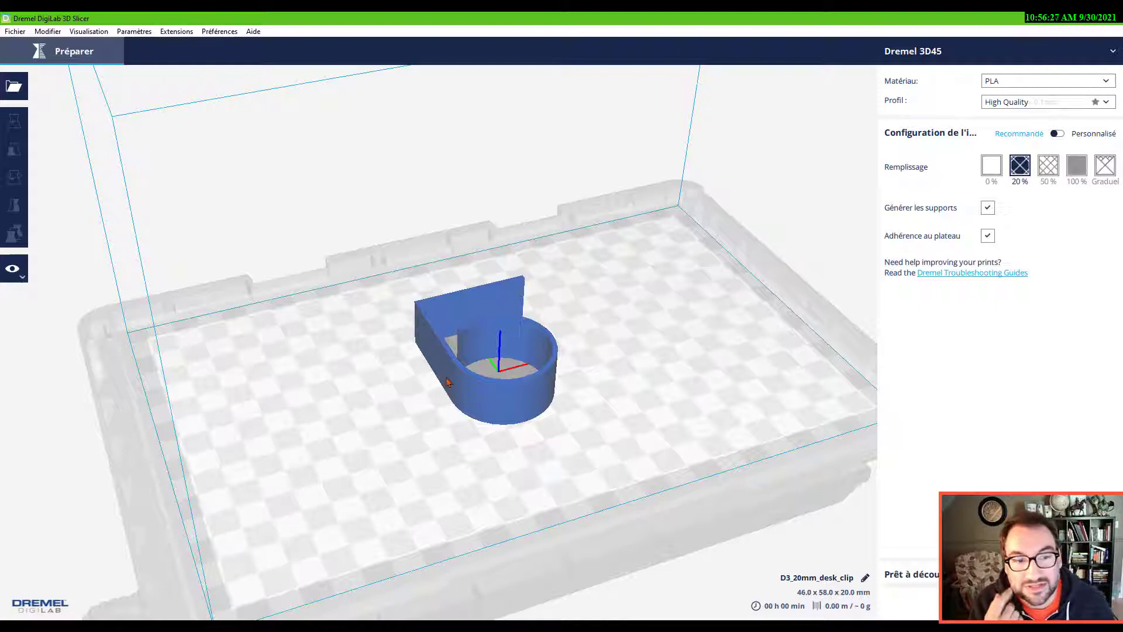
- Multiply the desk clip to make three additional copies
click(499, 411)
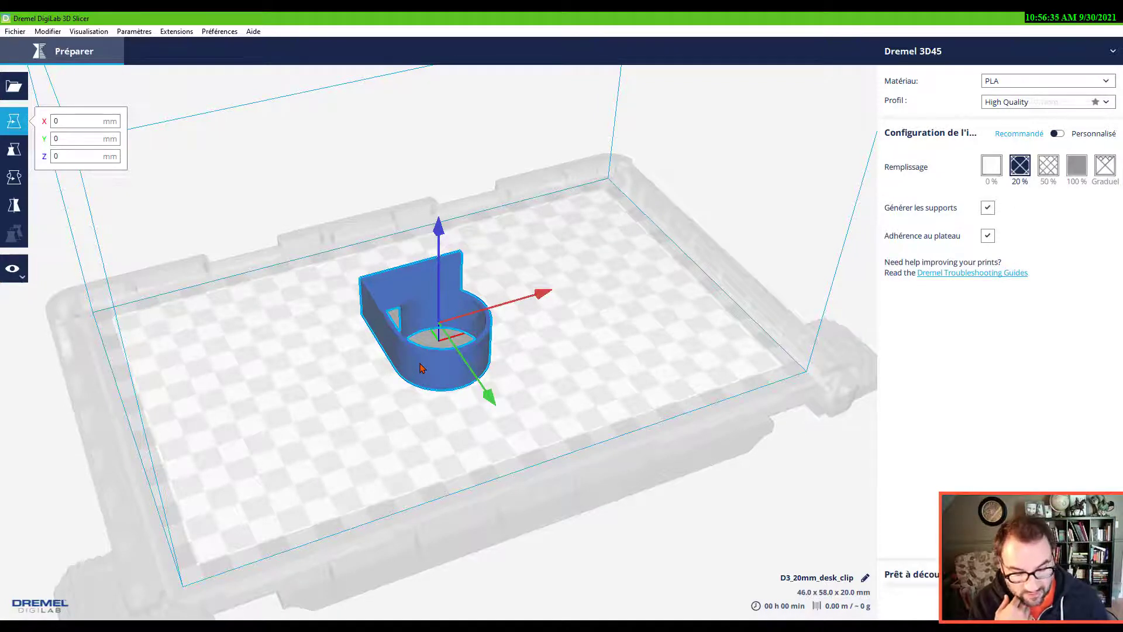
right_click(443, 365)
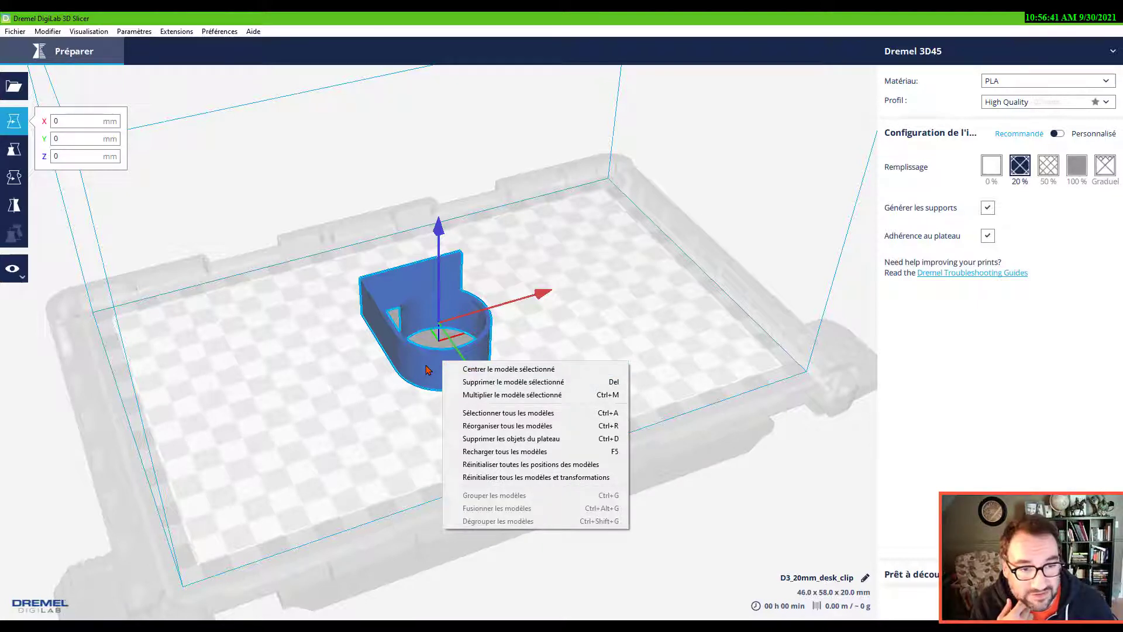
click(534, 396)
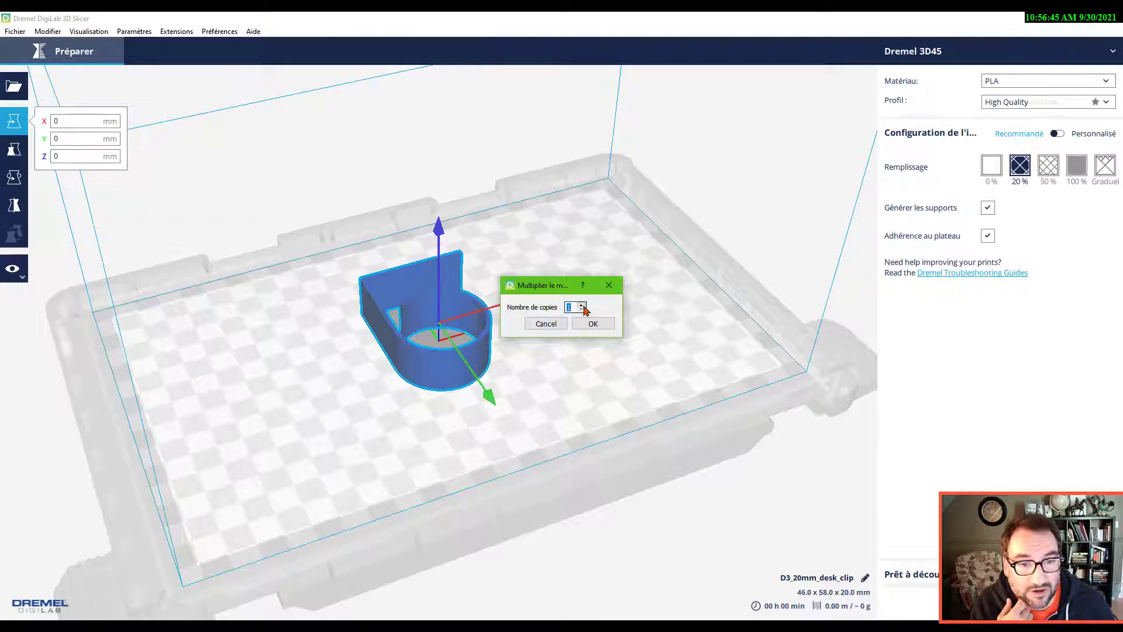
click(592, 323)
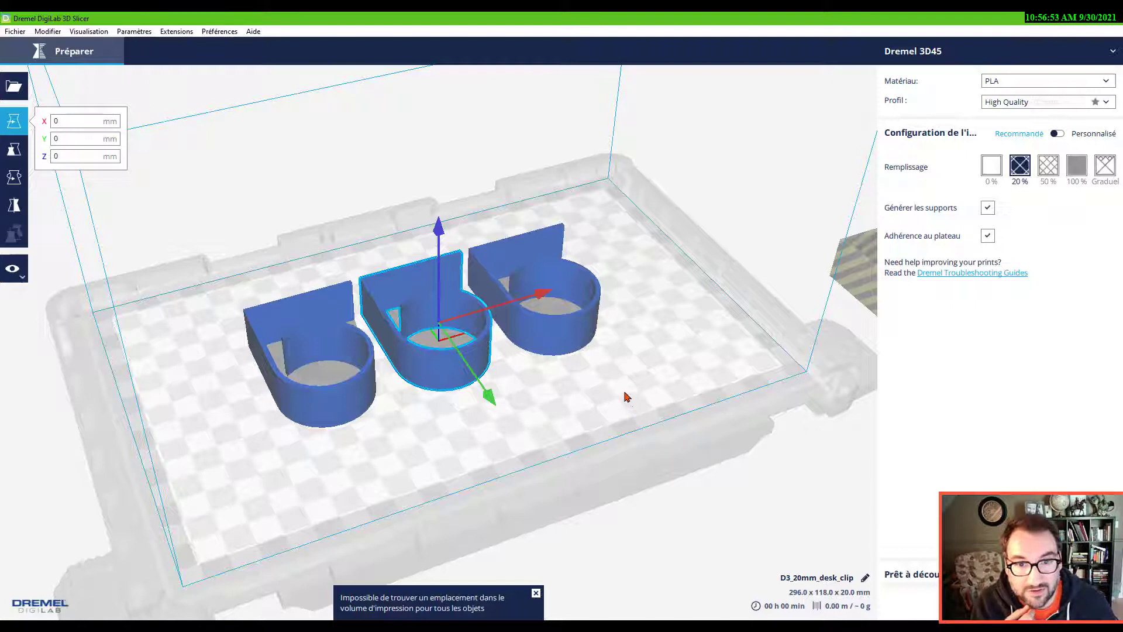
- Select all four desk clips together, including the one outside the build volume
scroll(624, 396, down, 3)
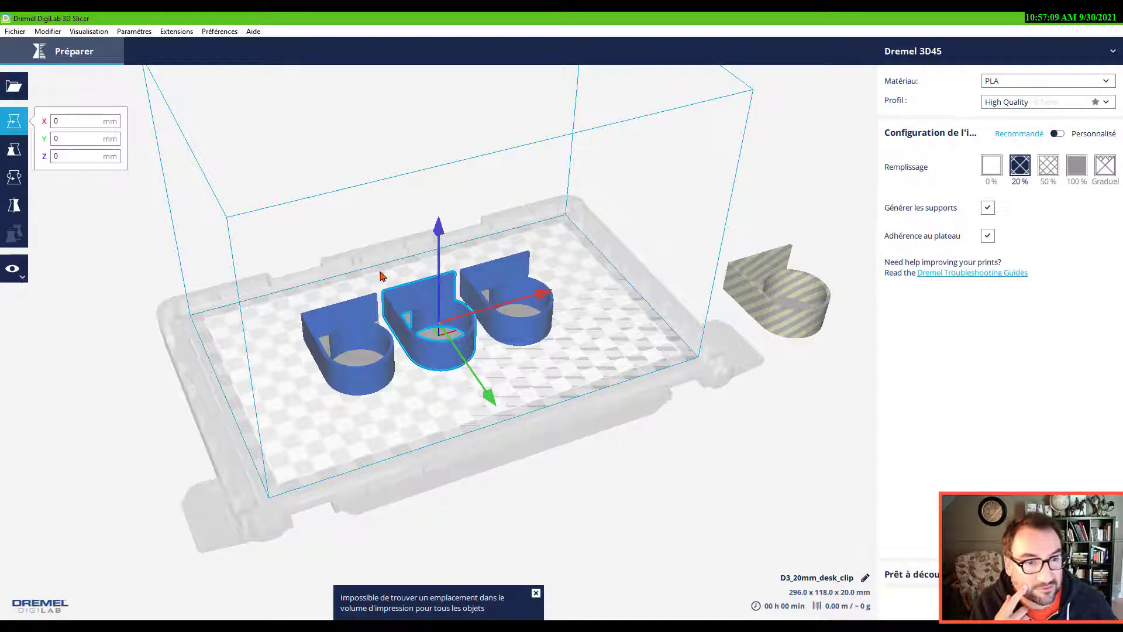
click(351, 360)
click(359, 379)
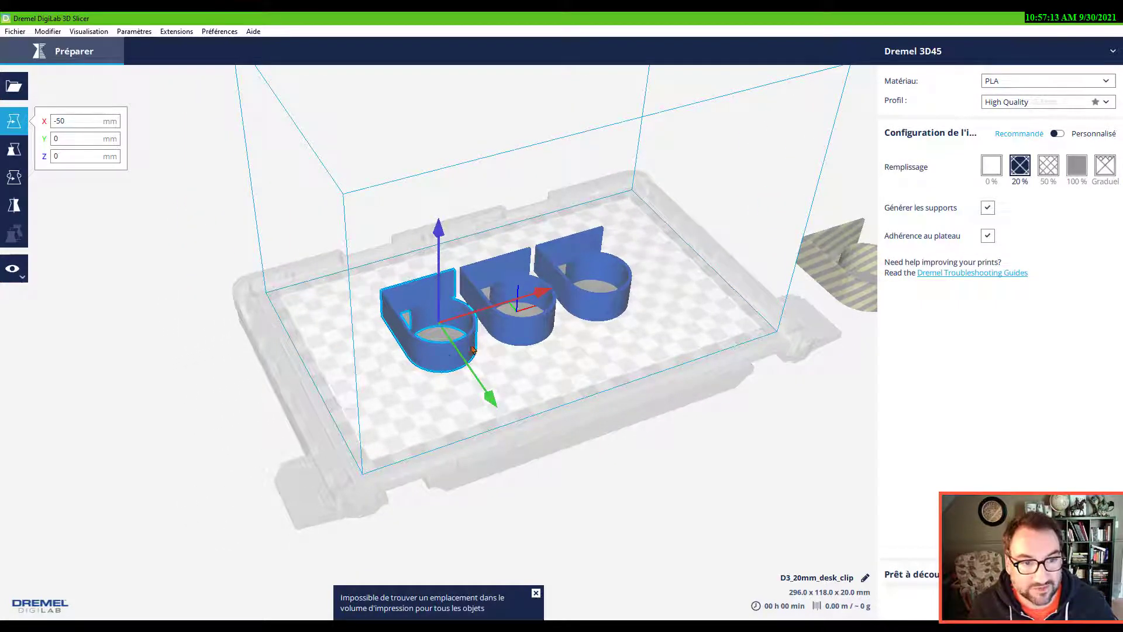
ctrl+click(510, 338)
ctrl+click(597, 314)
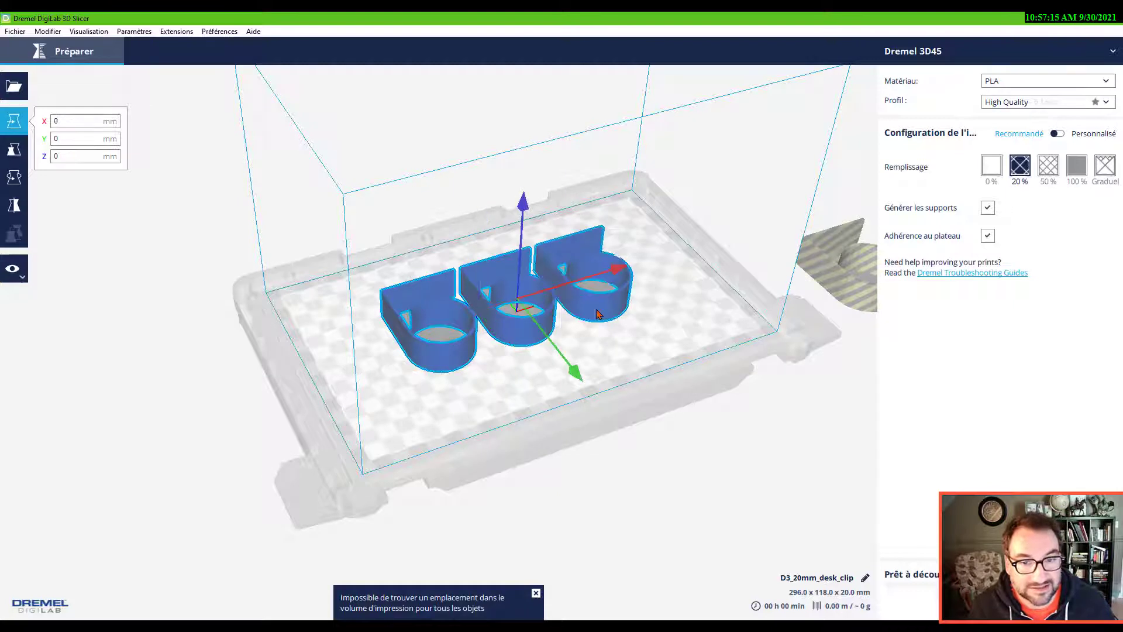
ctrl+click(850, 289)
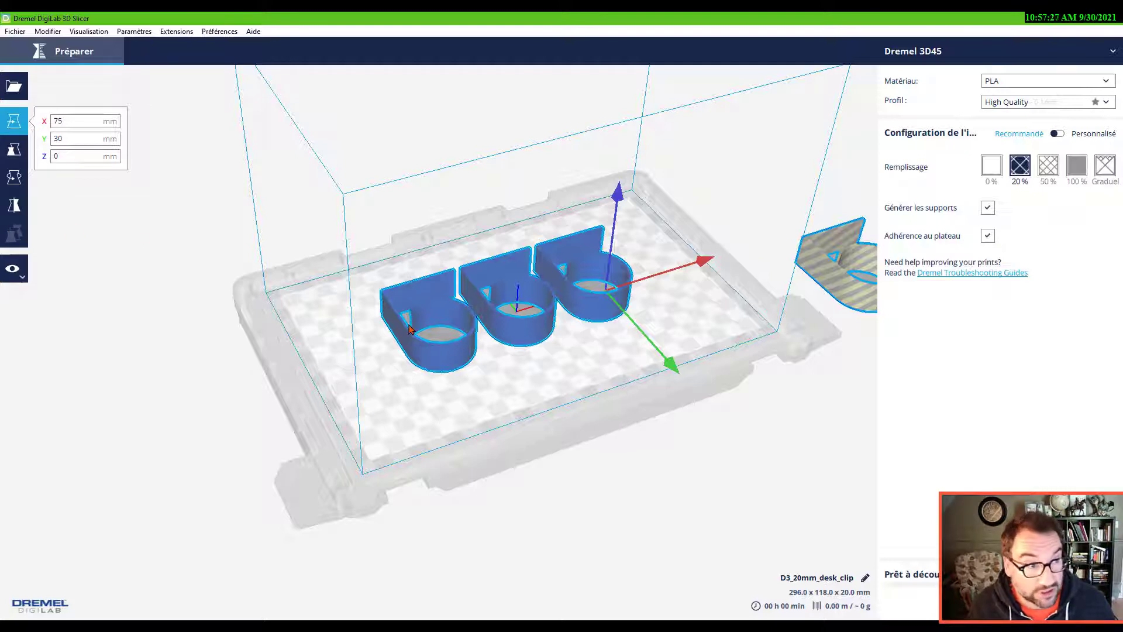
- Move the leftmost desk clip alone to about X -91 mm, Y -27 mm, near the plate's left edge
click(435, 351)
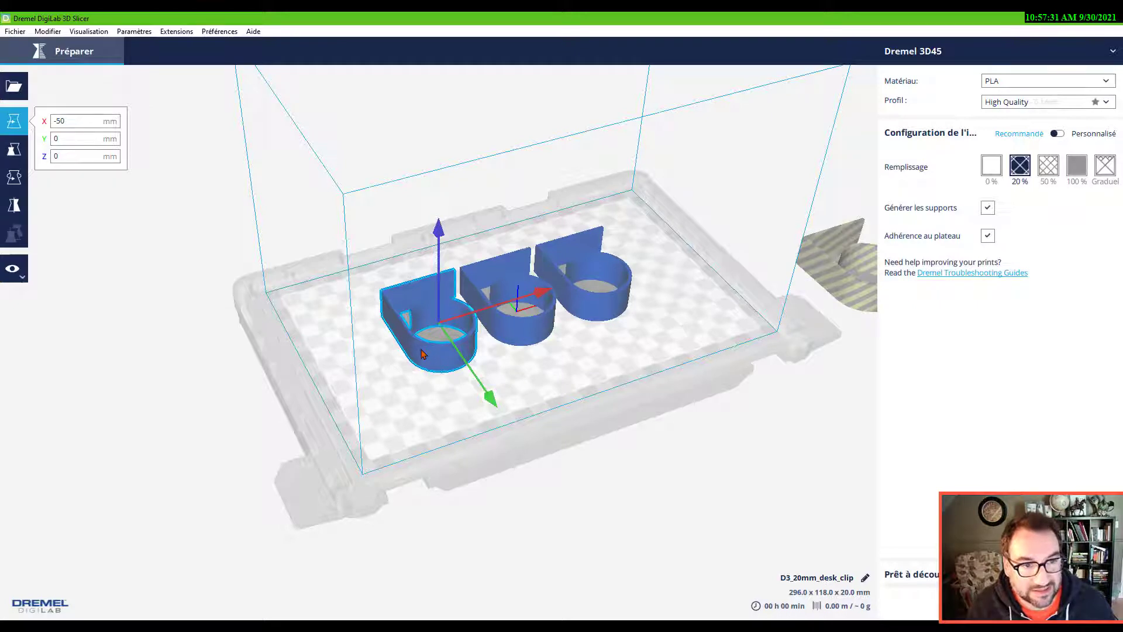
drag(423, 353, 363, 353)
middle_drag(363, 353, 439, 368)
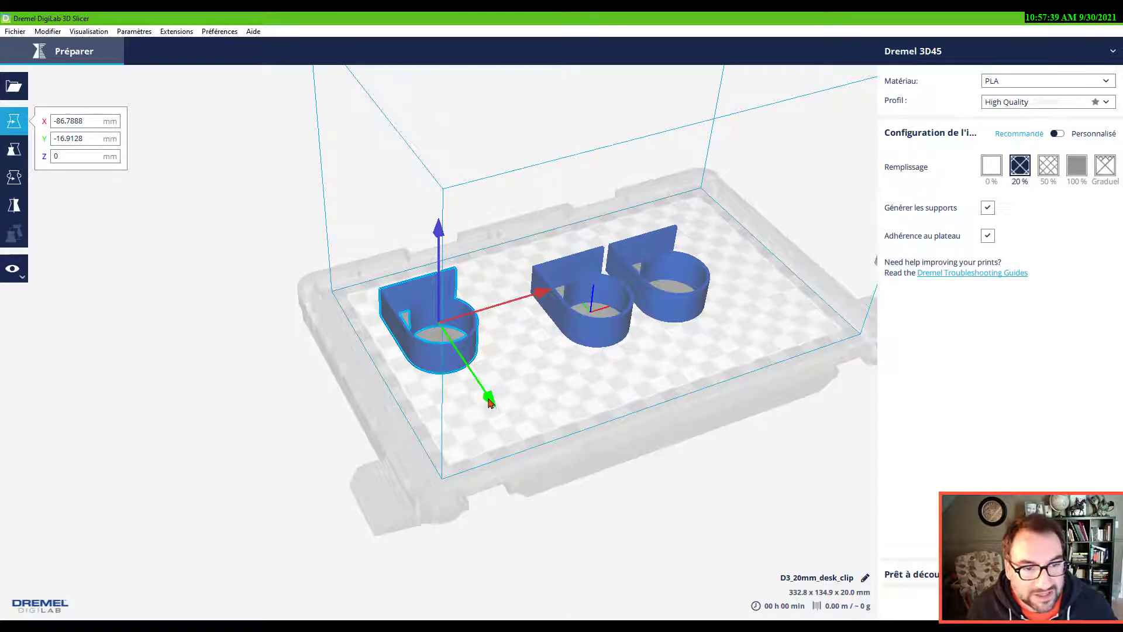
mouse_move(491, 402)
mouse_down()
mouse_move(476, 387)
mouse_move(515, 450)
mouse_move(480, 401)
mouse_up()
drag(539, 287, 529, 287)
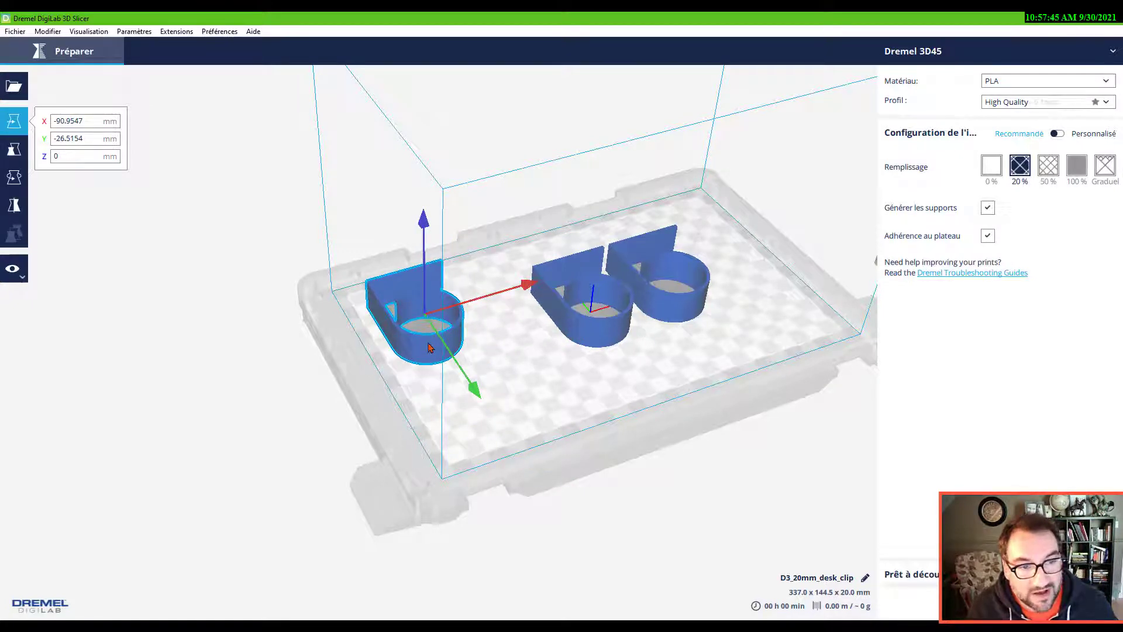
- Delete the center clip, the clip beside it and the one outside the build volume, keeping only the moved clip
click(585, 321)
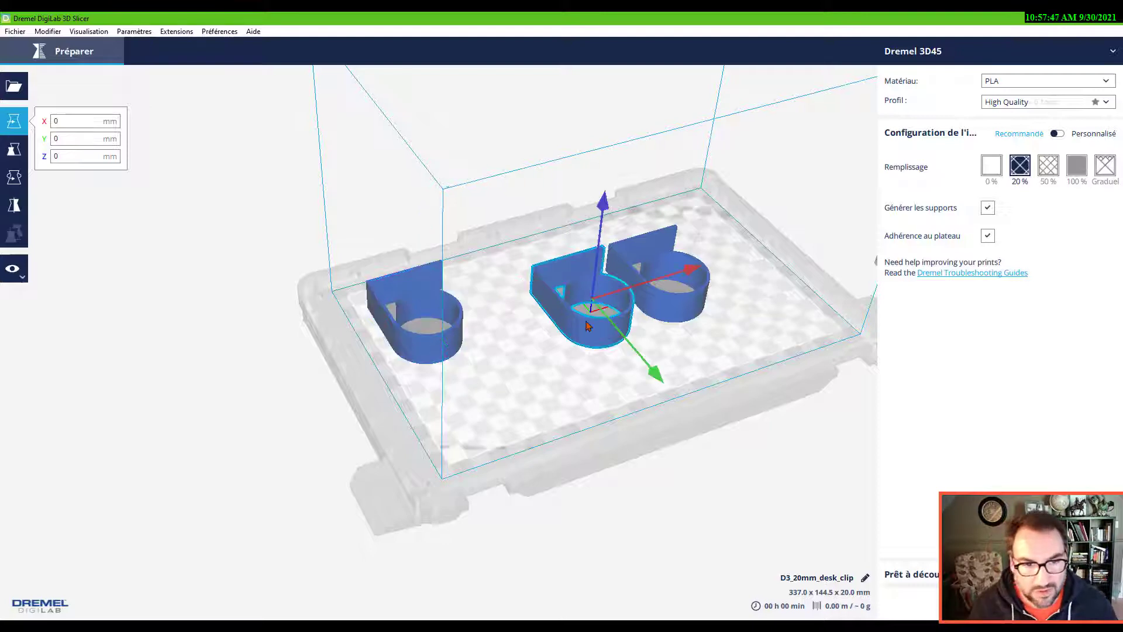
key(Delete)
click(517, 336)
key(Delete)
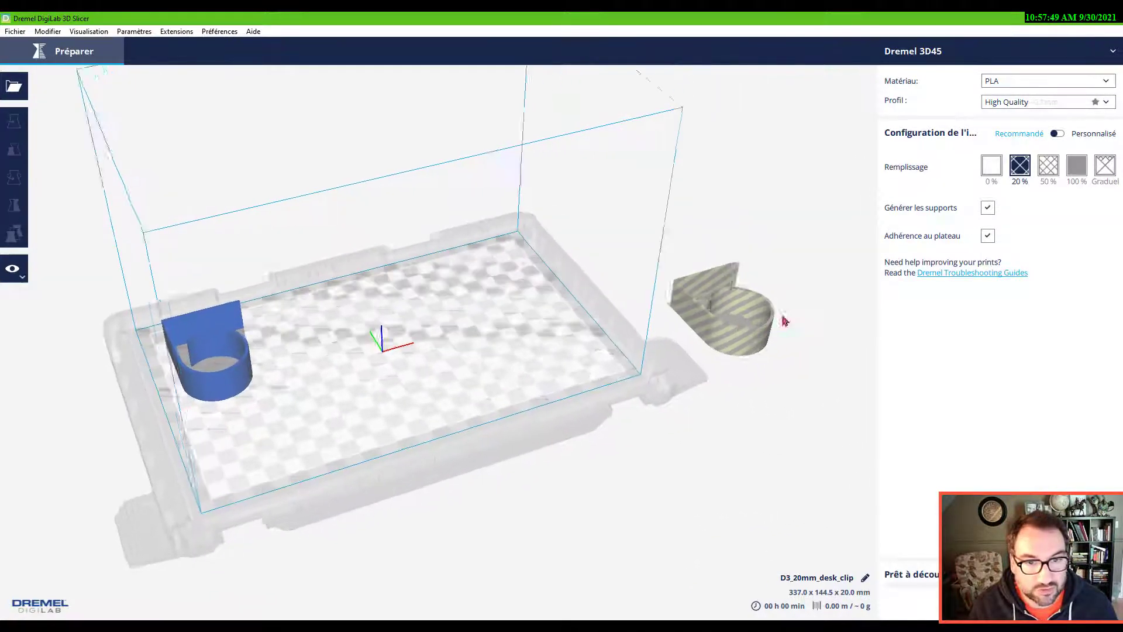
click(783, 316)
key(Delete)
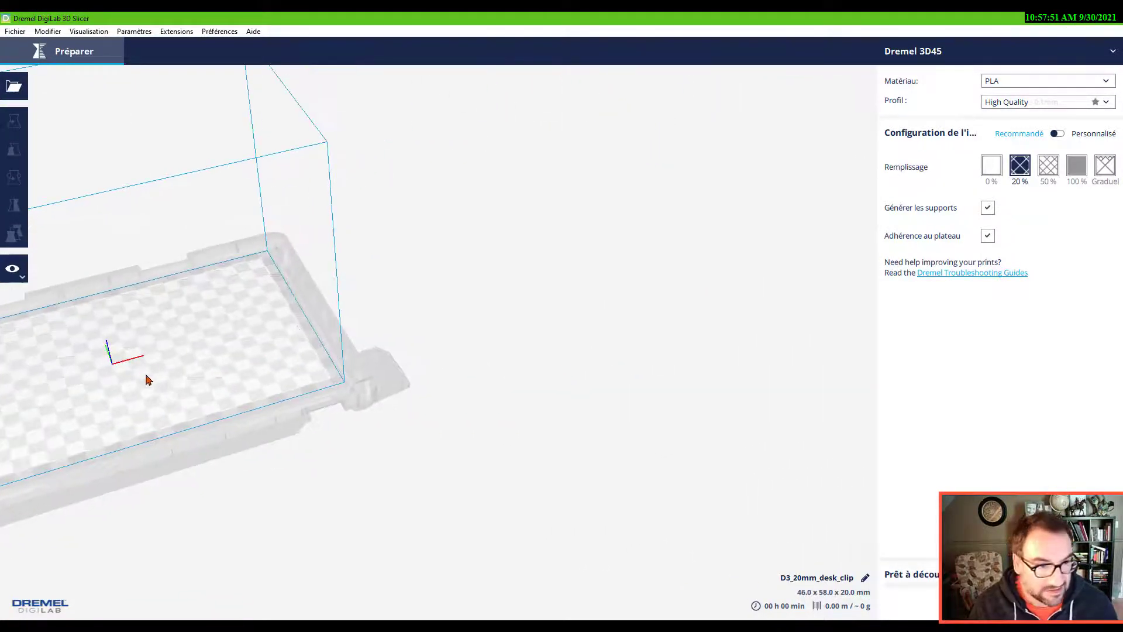
- Set the desk clip's X position to 100 mm, and move it back near the plate's center at about X 1.3, Y 6.6 mm
mouse_move(155, 423)
middle_down()
mouse_move(515, 376)
mouse_move(731, 394)
middle_up()
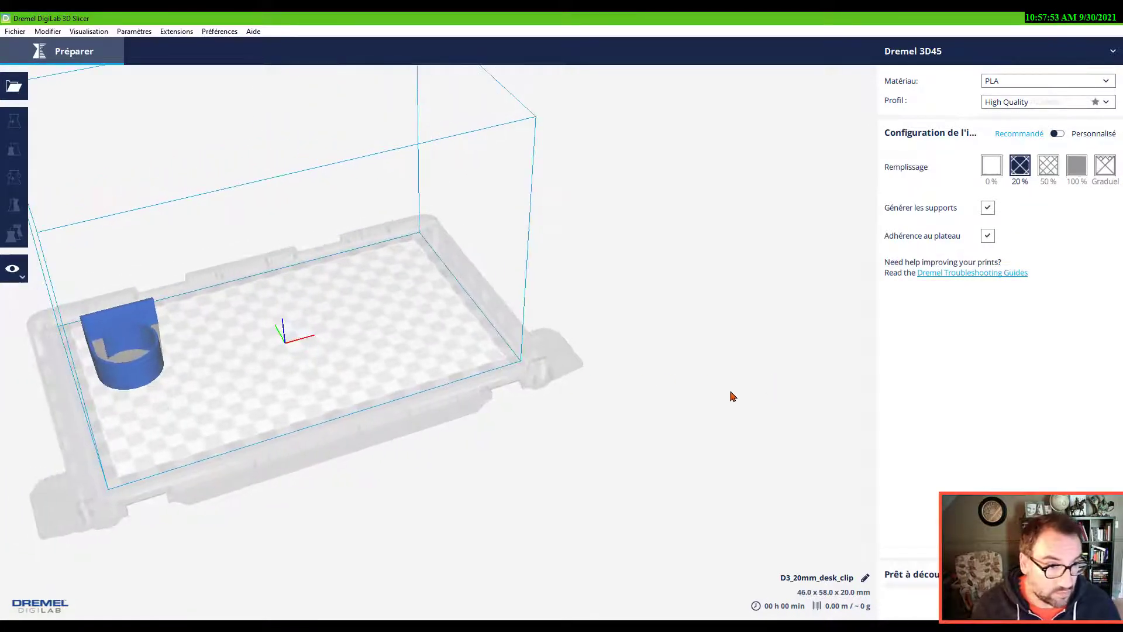
middle_drag(170, 423, 673, 401)
middle_drag(407, 415, 548, 408)
click(317, 376)
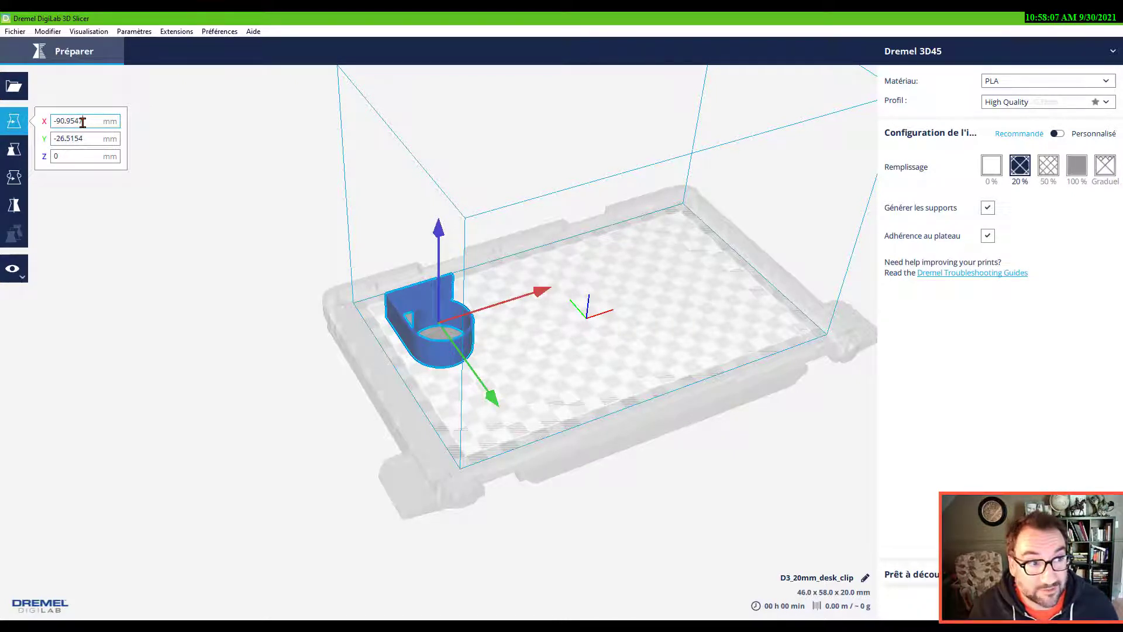
drag(84, 120, 49, 135)
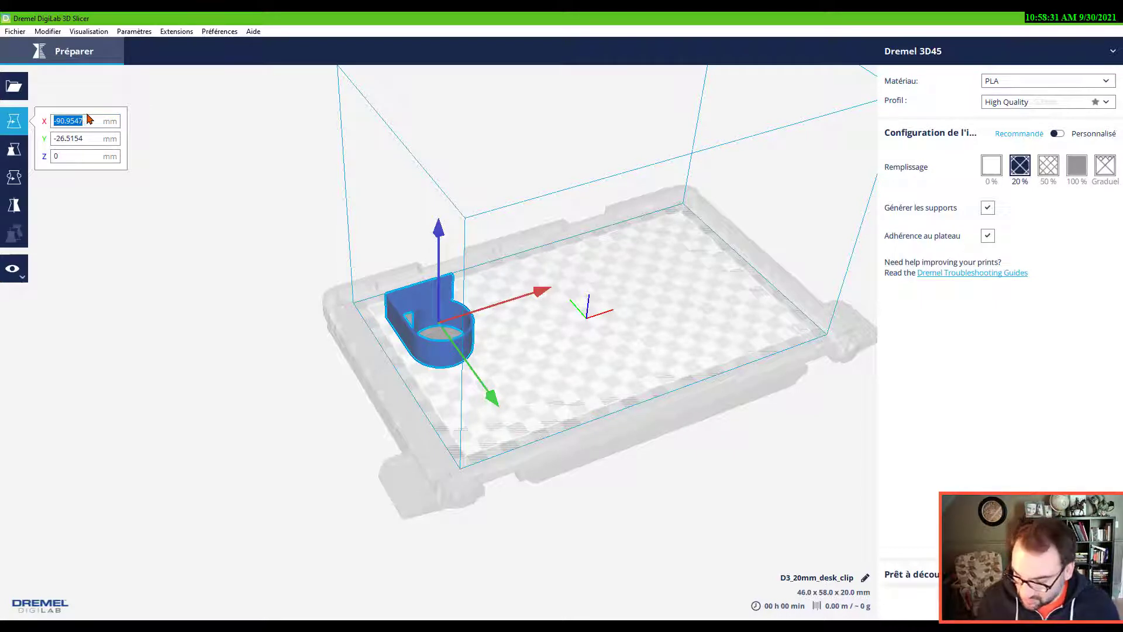
text(100)
key(Return)
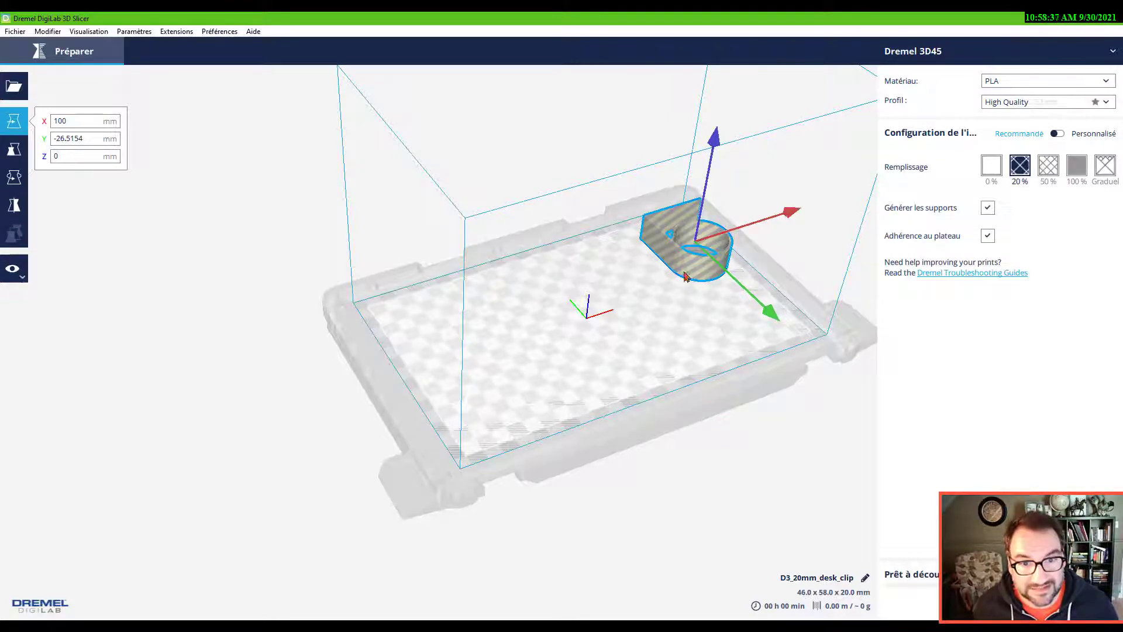
drag(659, 266, 579, 332)
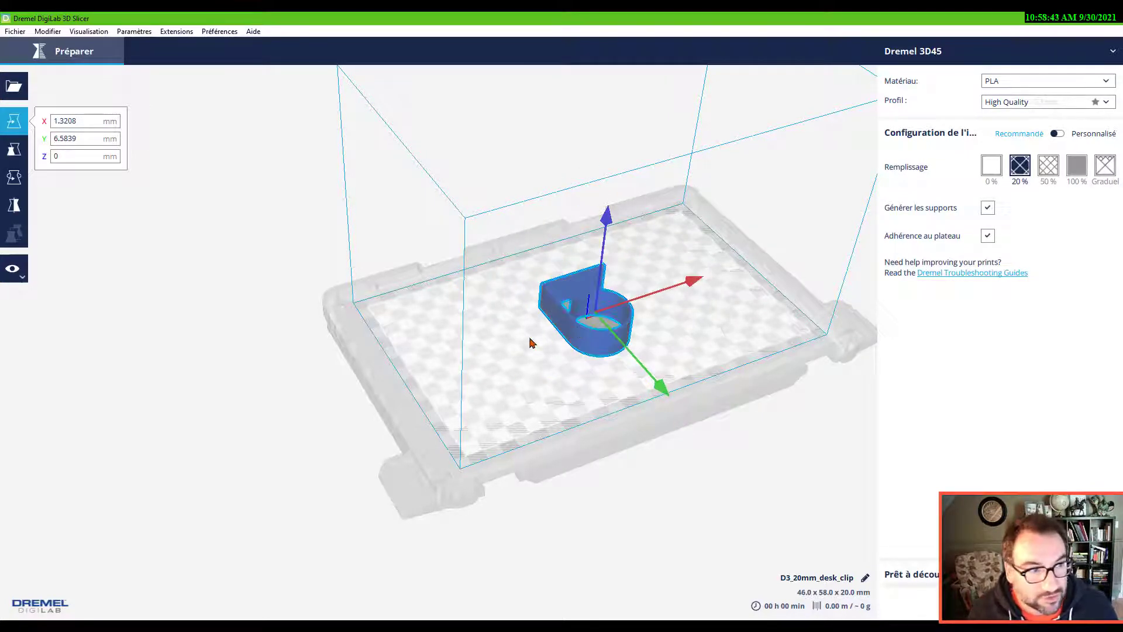
- Scale the desk clip uniformly to 75%, and return it to 100% of its original size
click(11, 151)
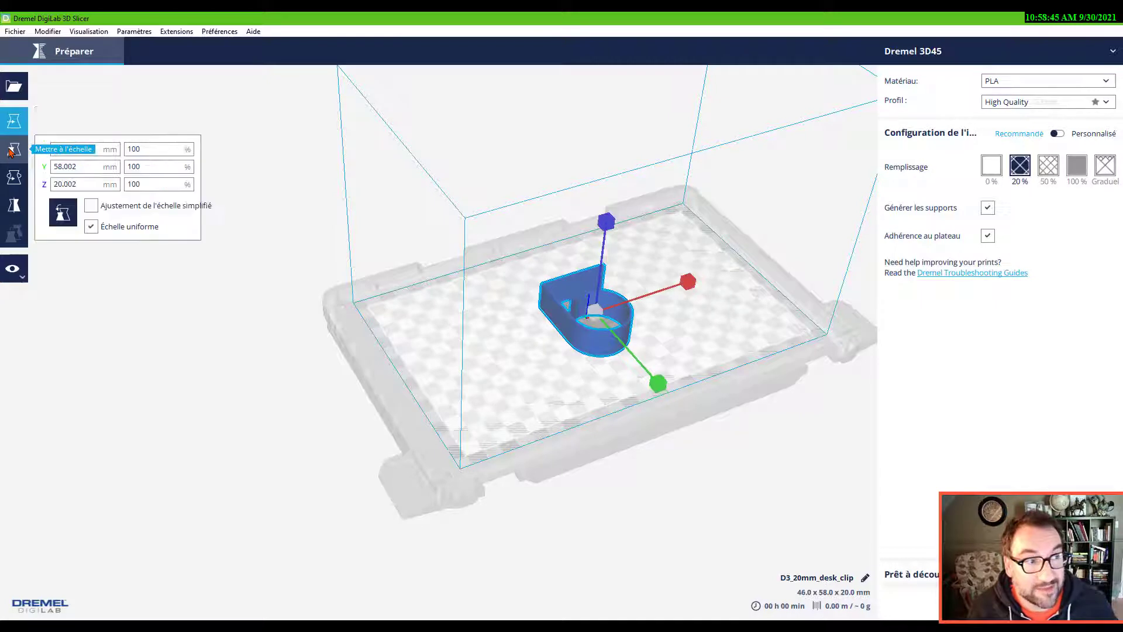
click(97, 185)
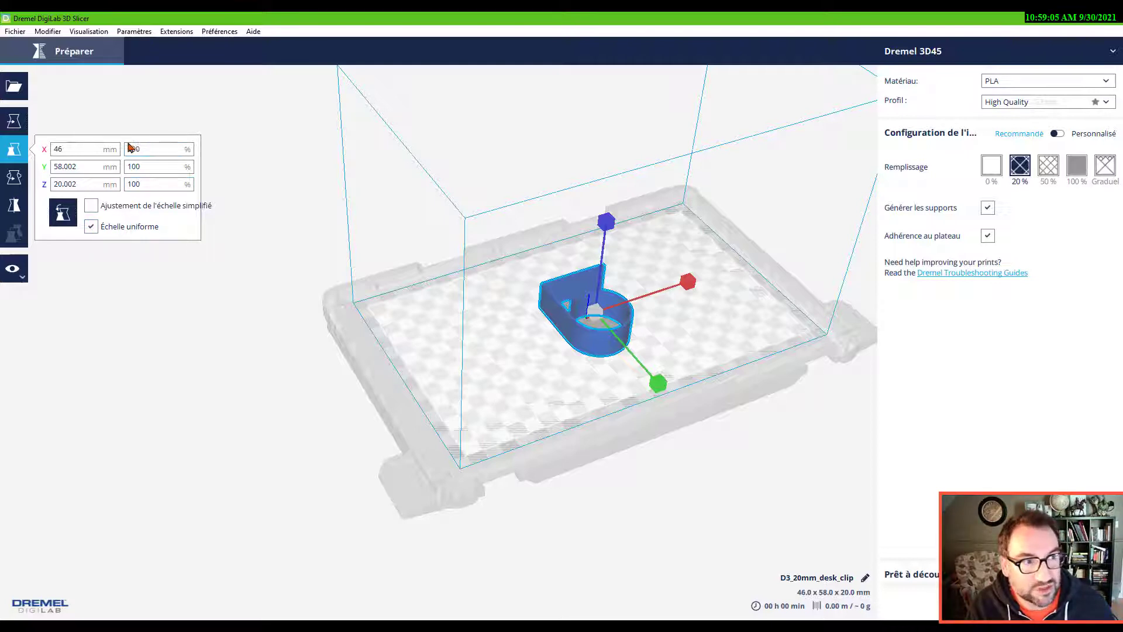
click(148, 144)
drag(147, 144, 125, 147)
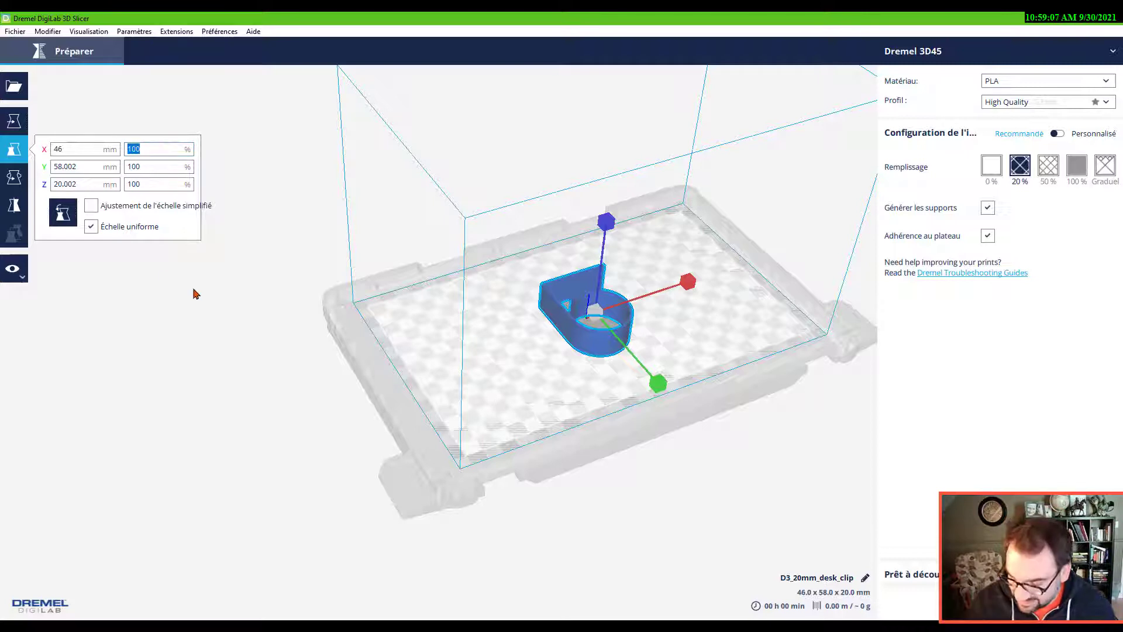
text(75)
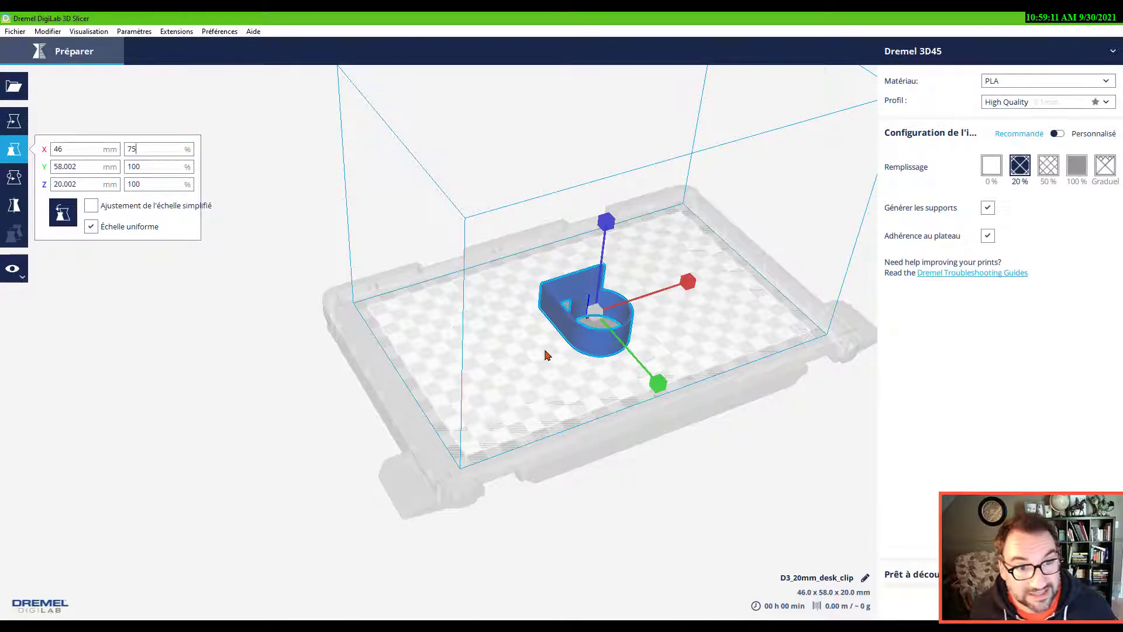
key(Return)
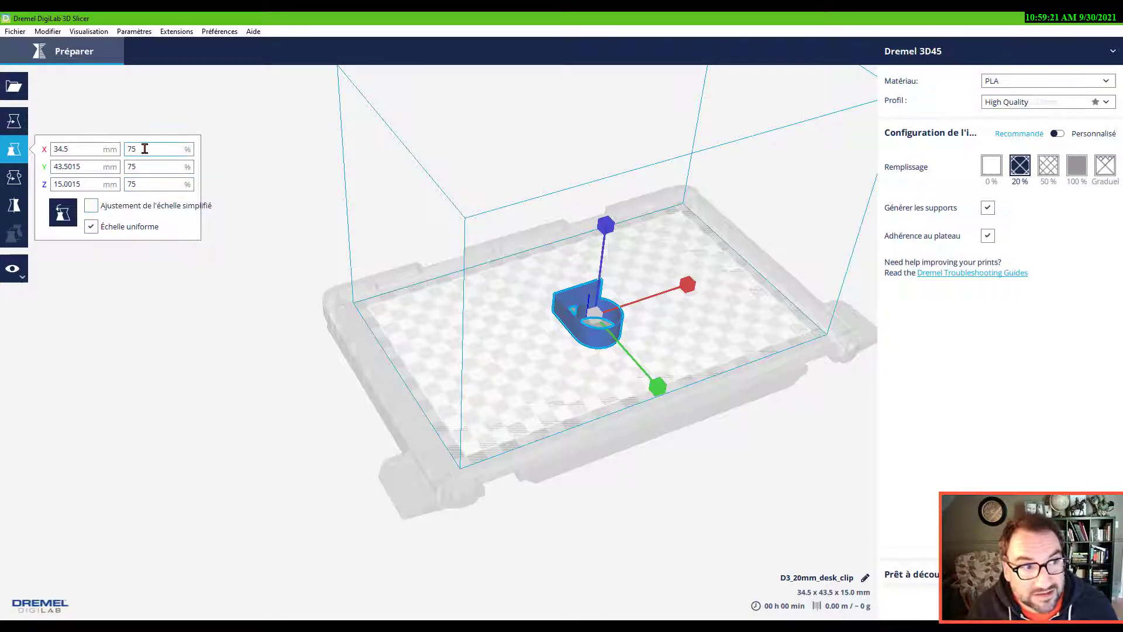
text(00)
key(Return)
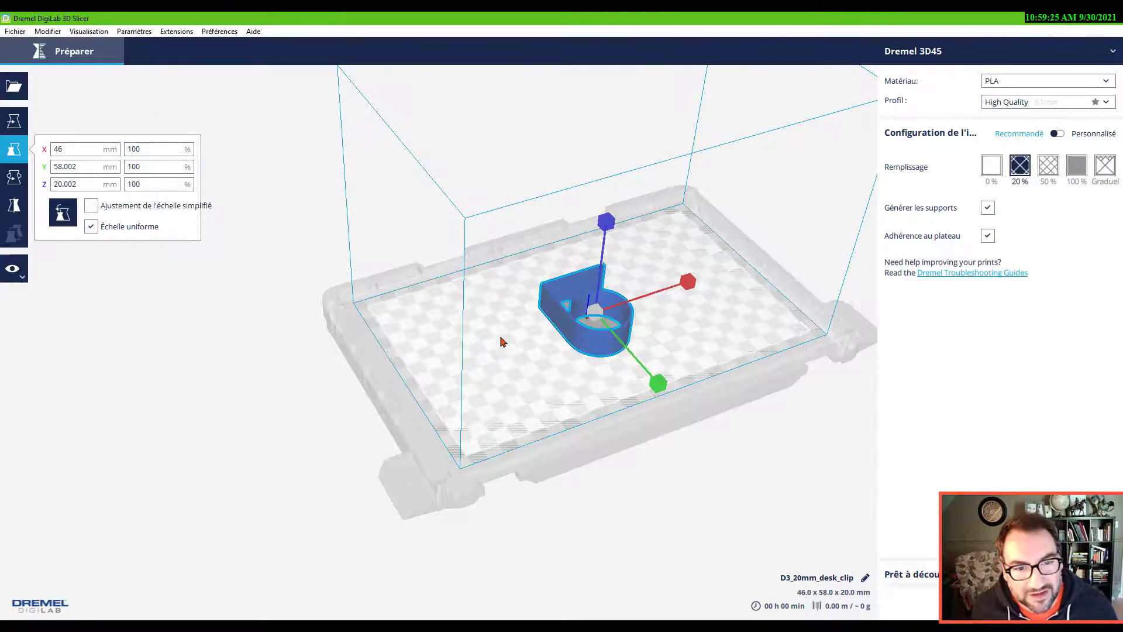
- Turn off uniform scaling, enable simplified scale adjustment, and scale the desk clip to 75% along Y only
right_drag(501, 339, 689, 339)
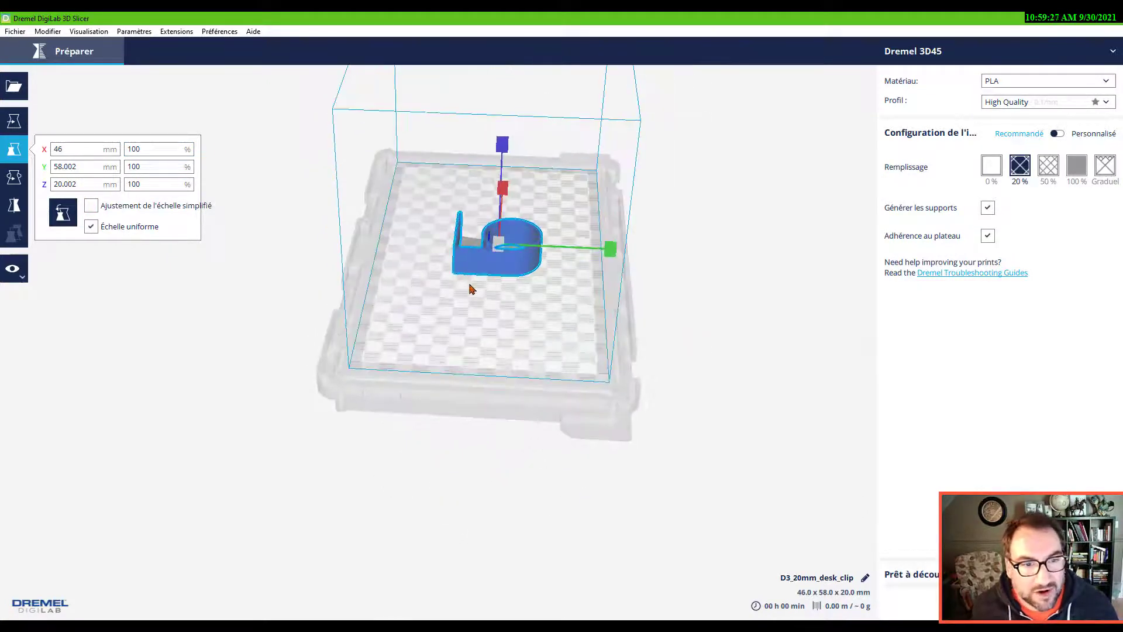
scroll(470, 286, up, 5)
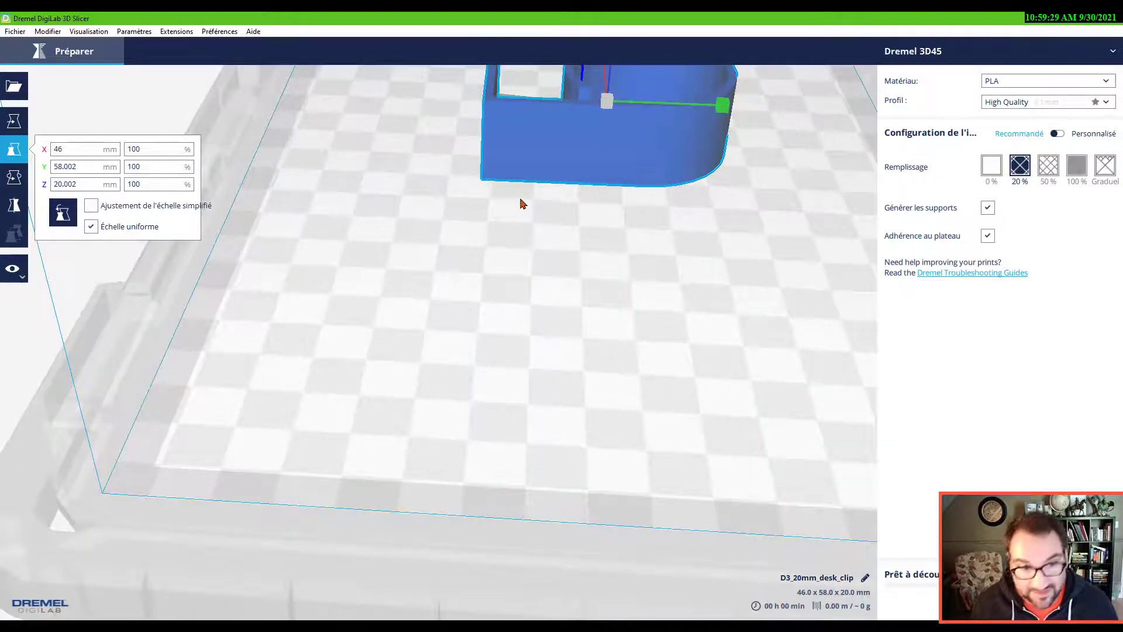
scroll(483, 351, down, 5)
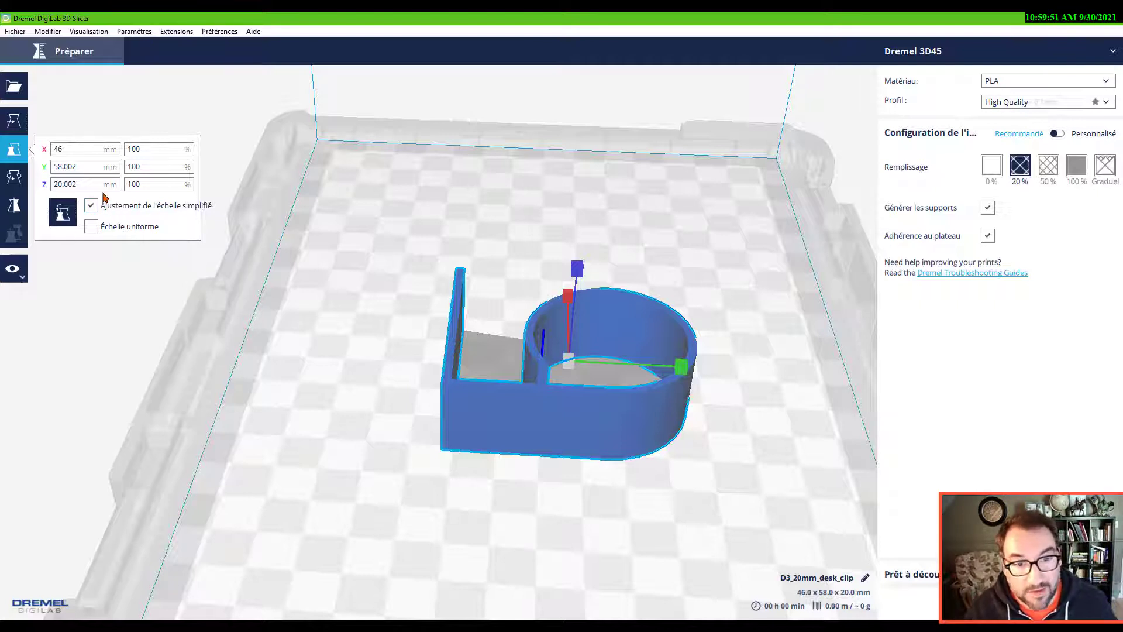
double_click(151, 166)
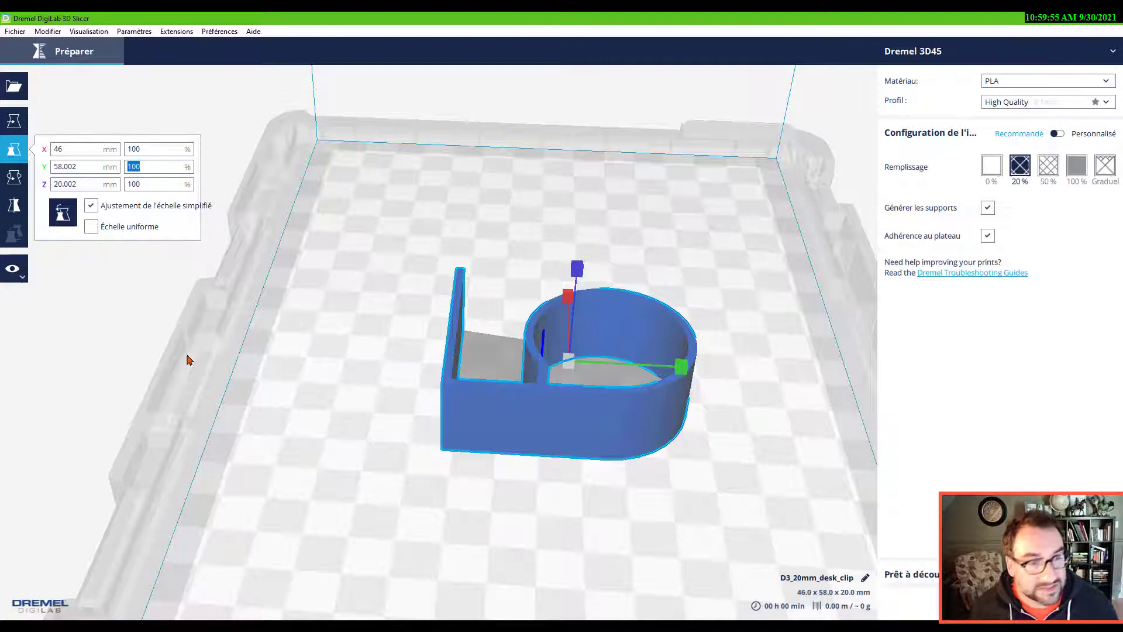
text(75)
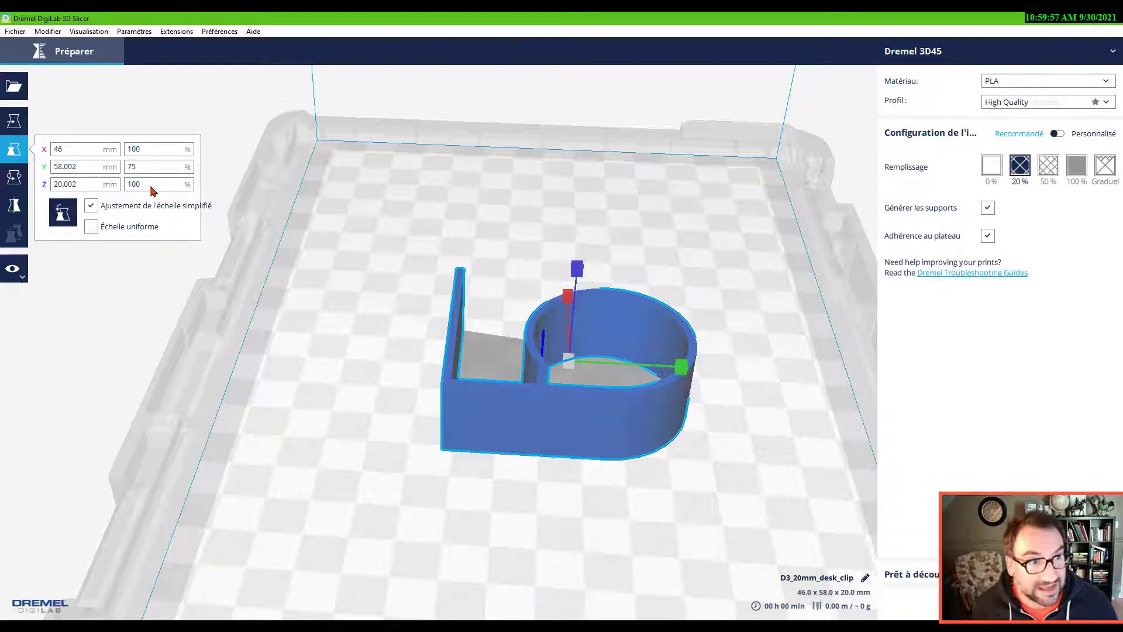
key(Return)
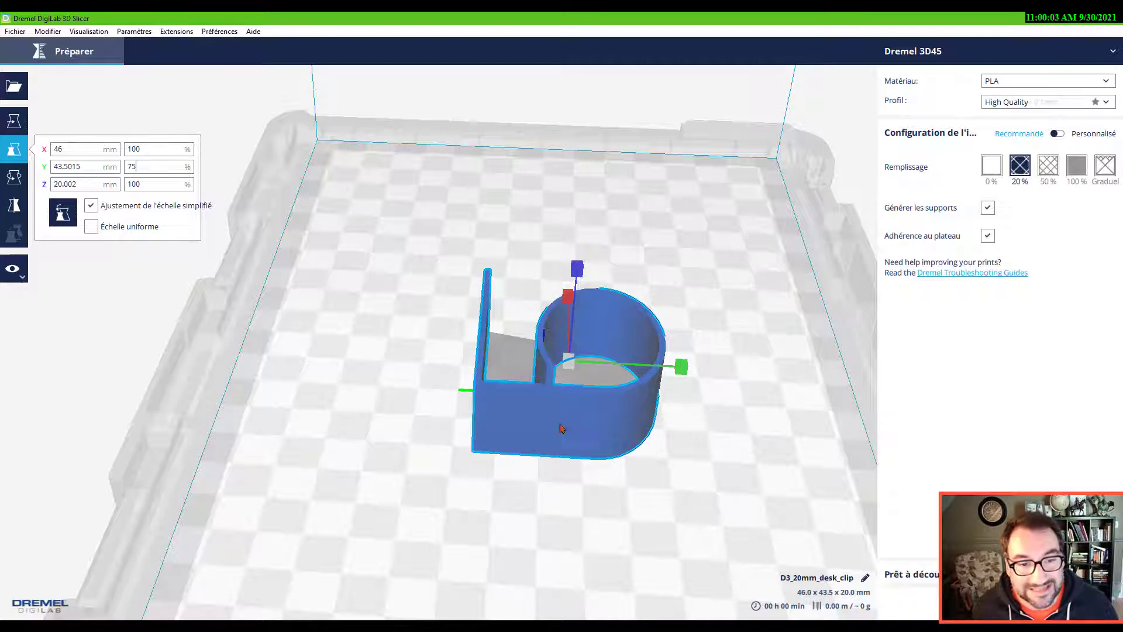
- Scale only the desk clip's height to 40% directly in the viewport, and bring it back to 100%
mouse_move(537, 380)
right_down()
mouse_move(527, 353)
mouse_move(528, 388)
right_up()
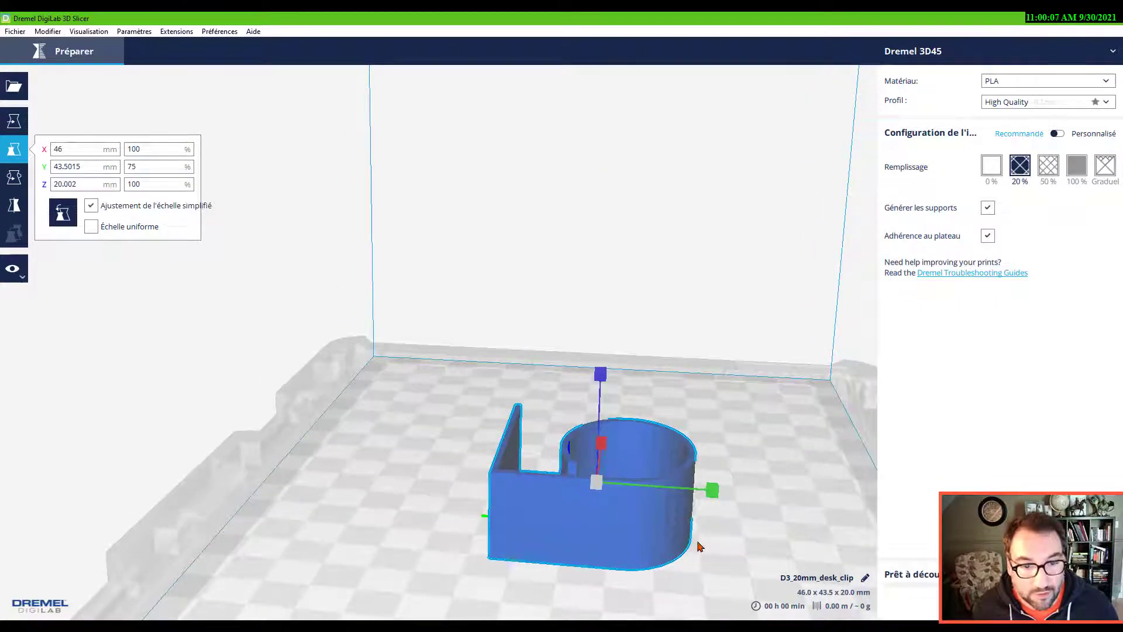
right_drag(698, 541, 474, 521)
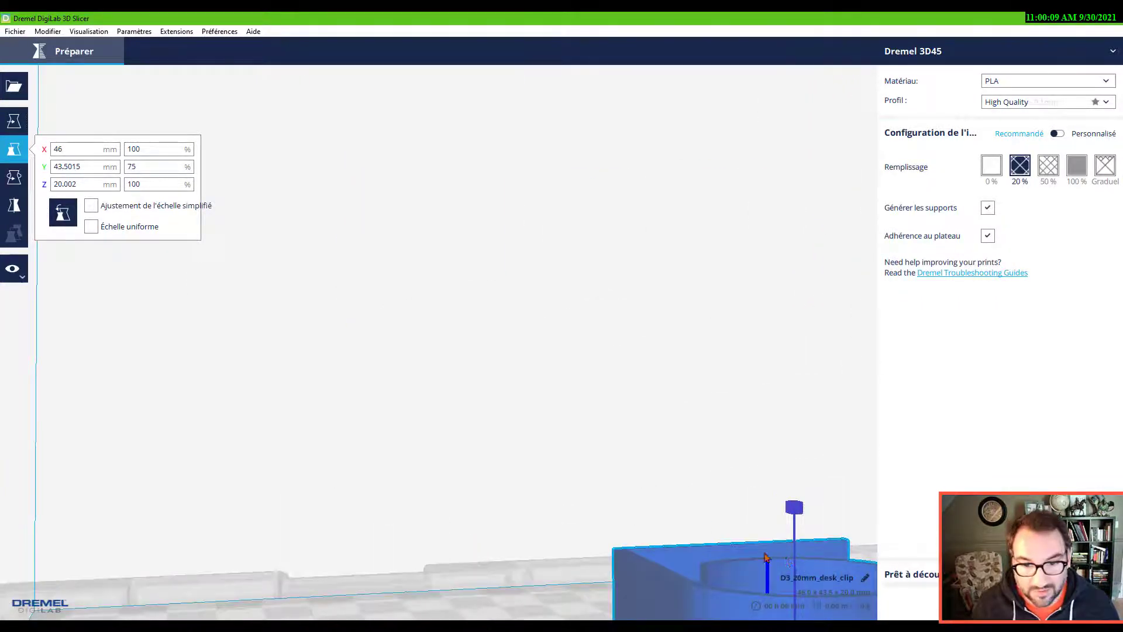
middle_drag(764, 552, 548, 473)
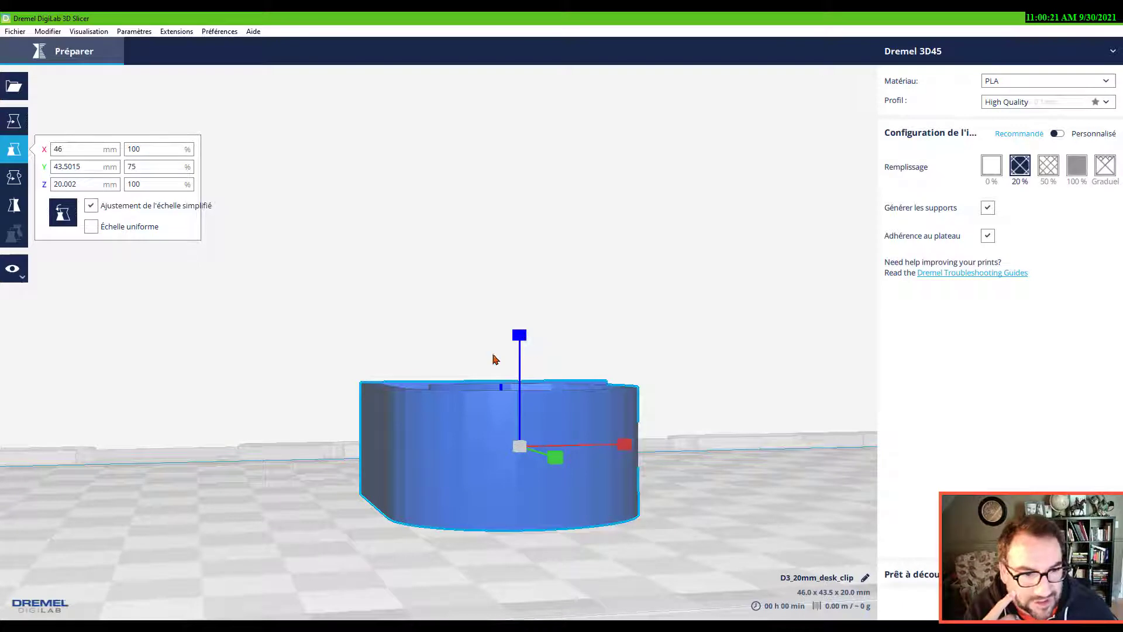
scroll(433, 387, up, 1)
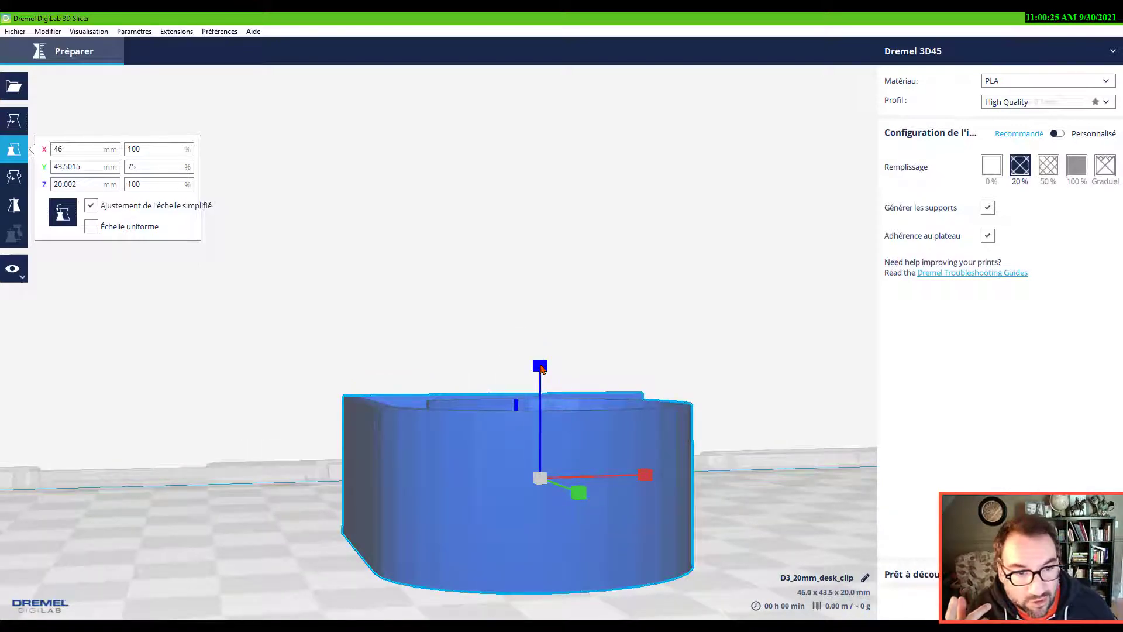
drag(542, 367, 543, 400)
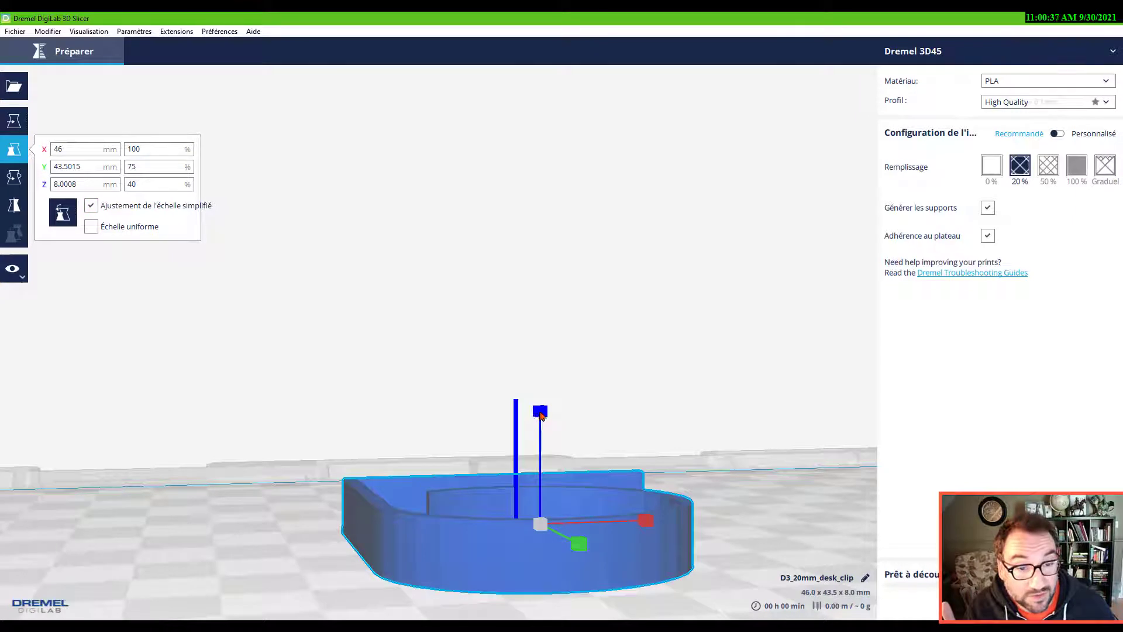
drag(541, 411, 541, 370)
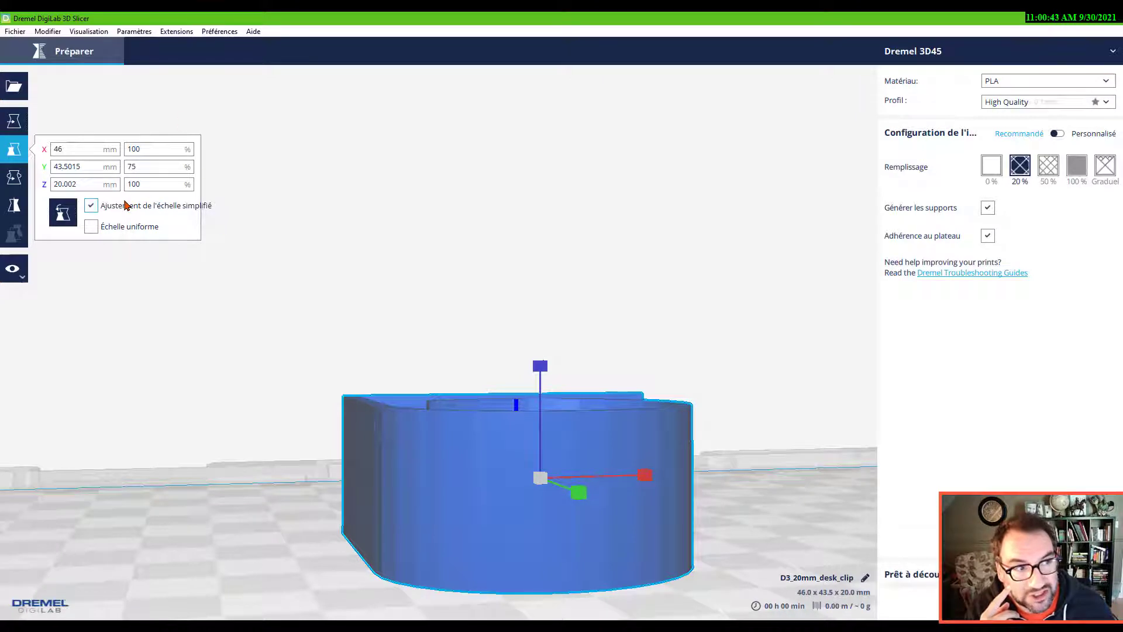
- Rotate the desk clip 90° about the X axis so it stands on its flat plate, and inspect it from another side
mouse_move(282, 574)
right_down()
mouse_move(286, 517)
mouse_move(278, 587)
mouse_move(288, 586)
right_up()
scroll(266, 520, down, 2)
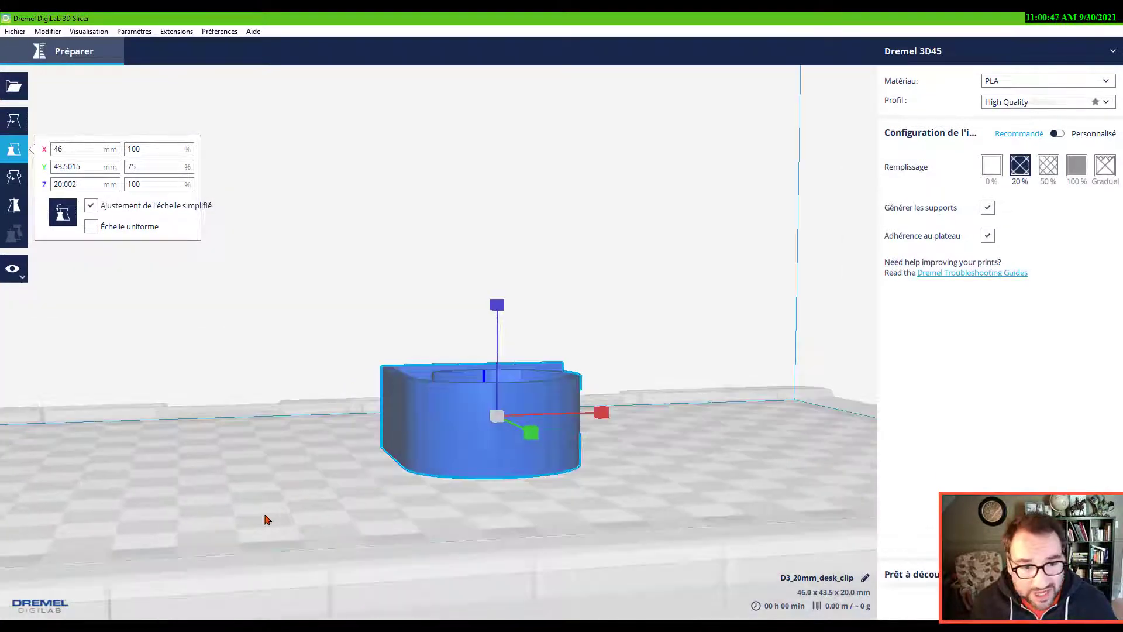
right_drag(309, 415, 345, 471)
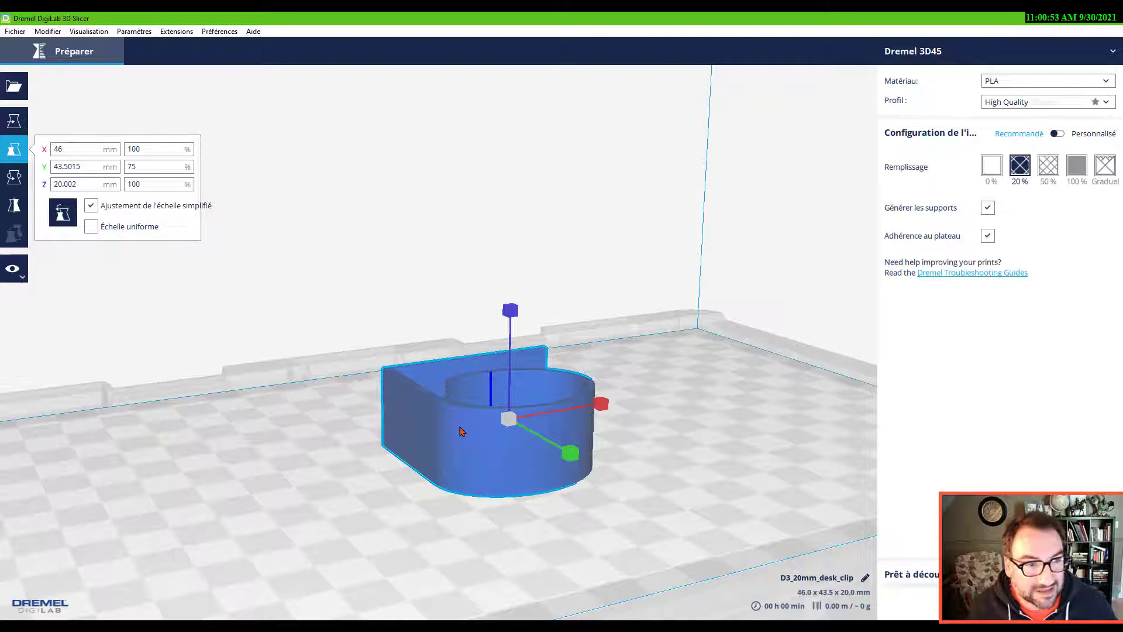
click(26, 175)
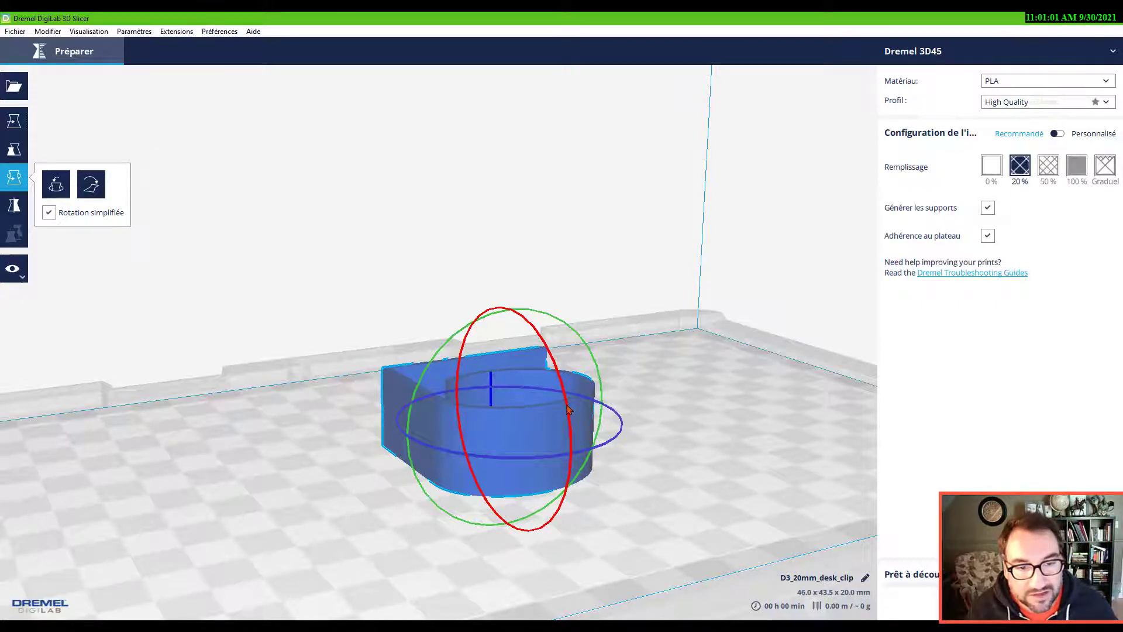
drag(567, 409, 447, 293)
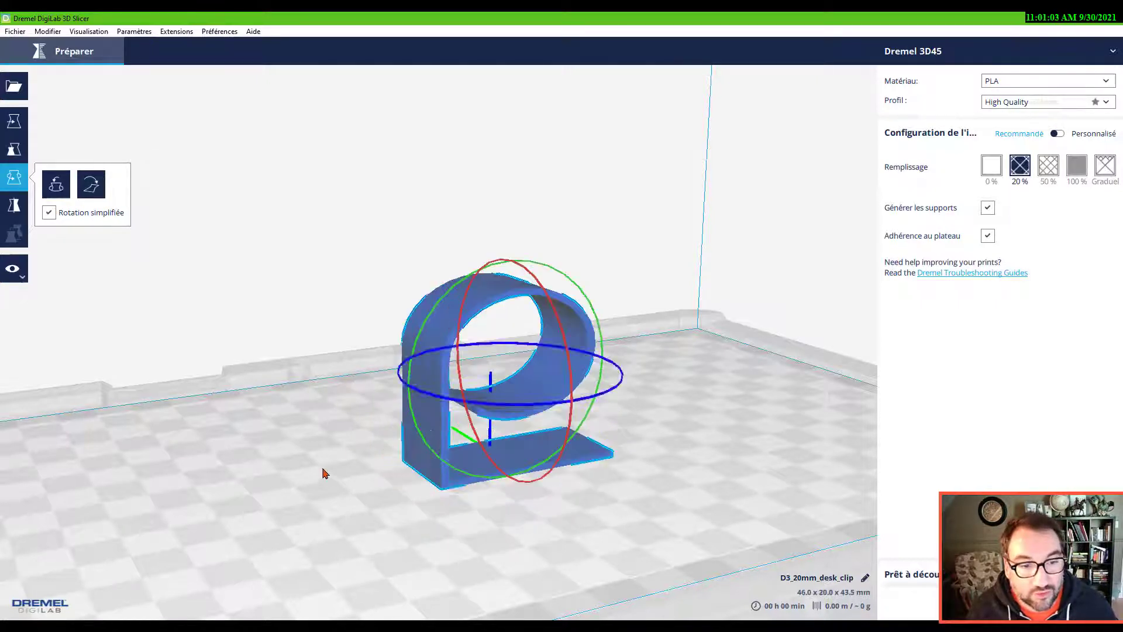
click(331, 420)
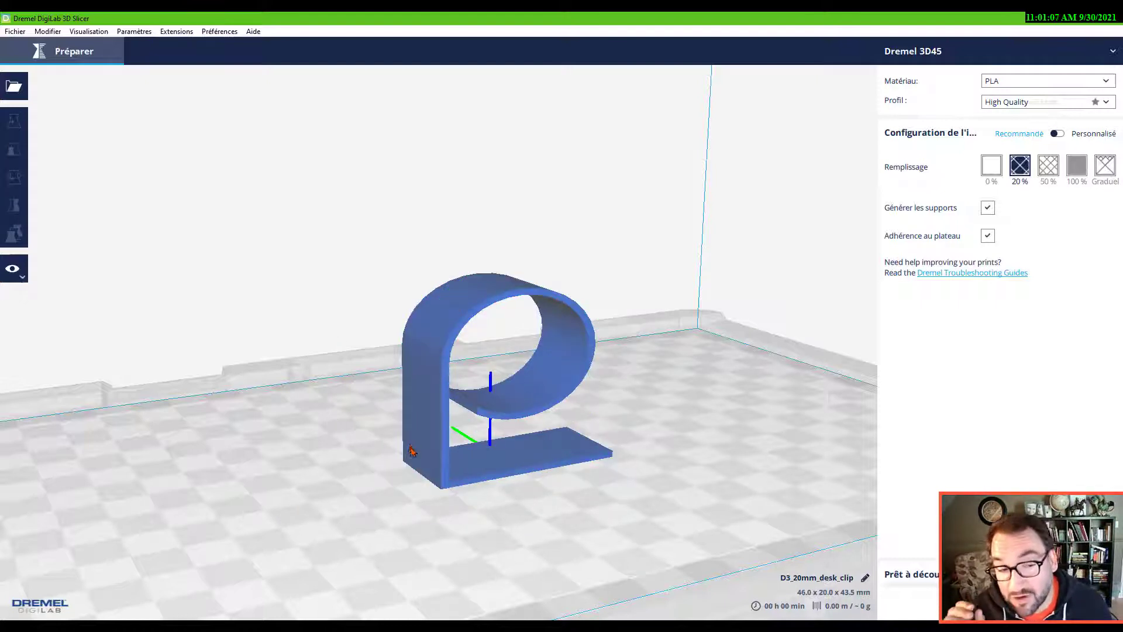
right_drag(557, 512, 416, 498)
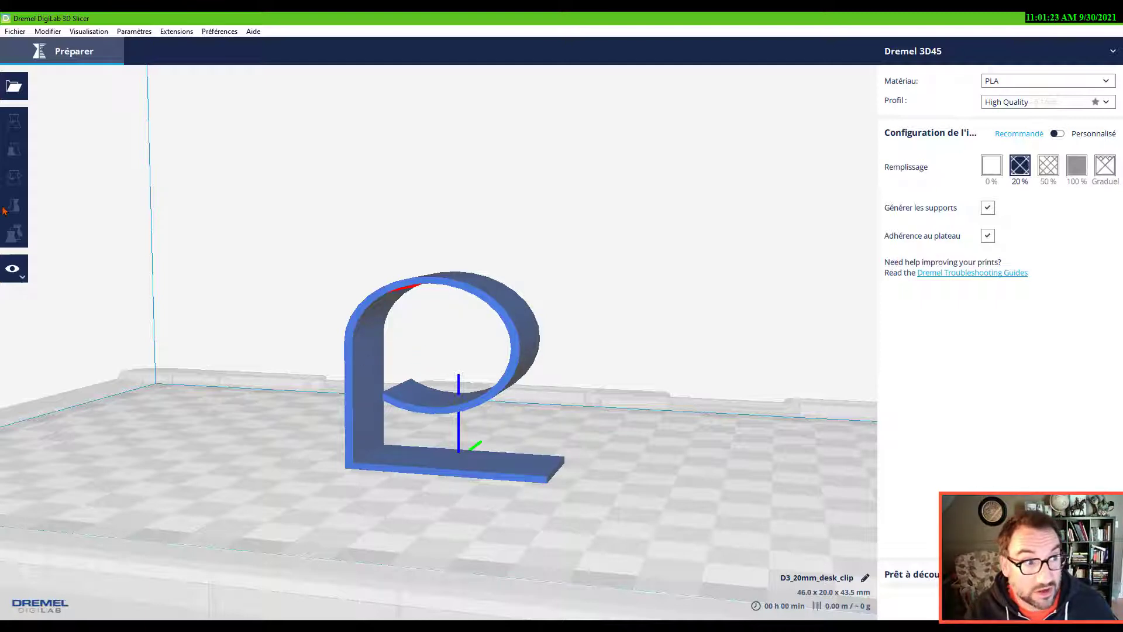
- Rotate the standing desk clip about several axes so that it rests tilted on the build plate
click(360, 389)
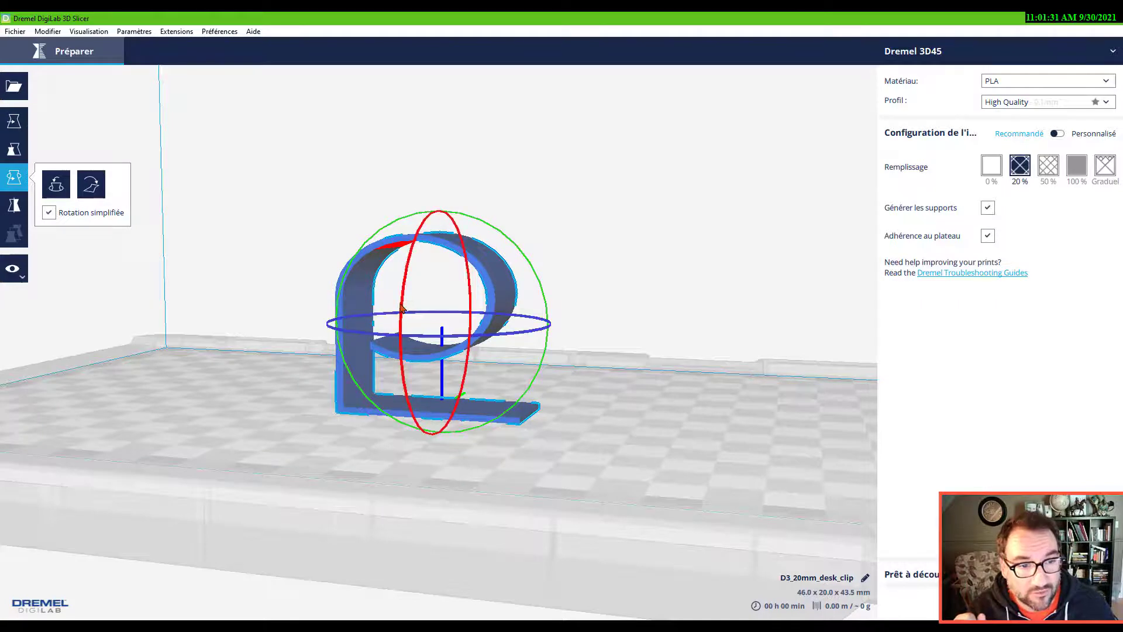
drag(404, 307, 359, 319)
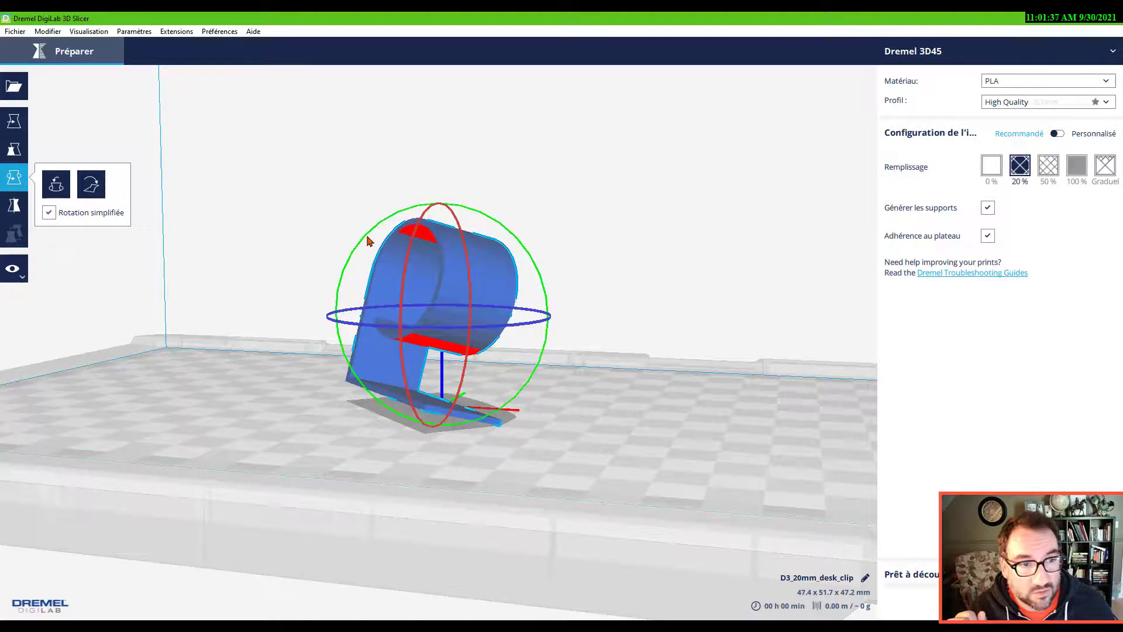
drag(365, 241, 389, 239)
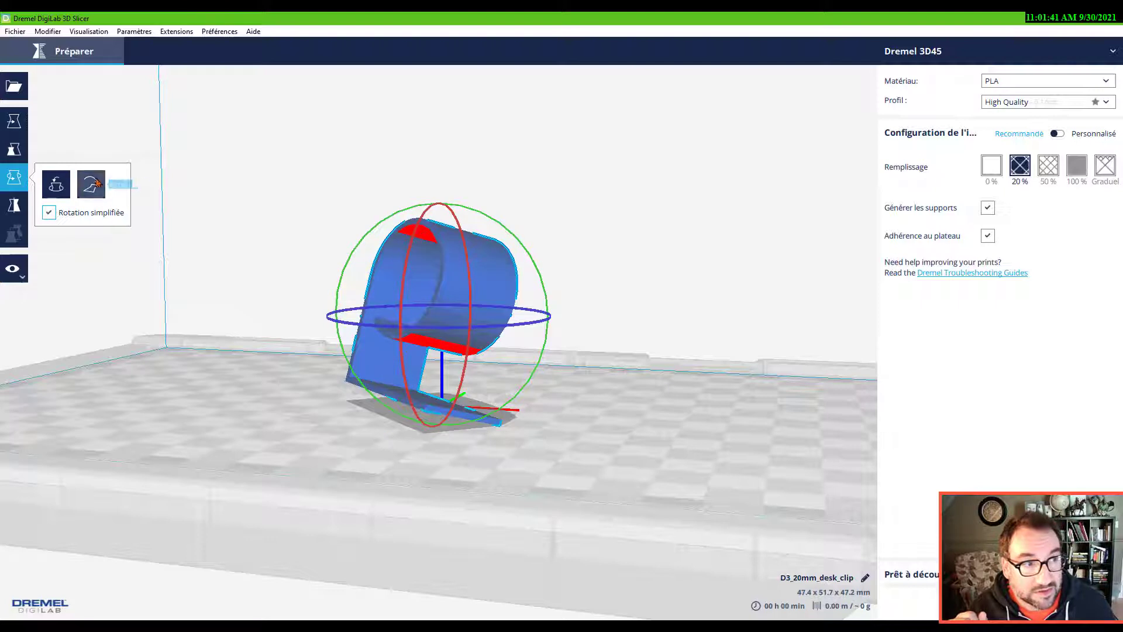
- Try resetting the desk clip's rotation and laying it flat, finish with its rotation reset, and deselect it
click(53, 186)
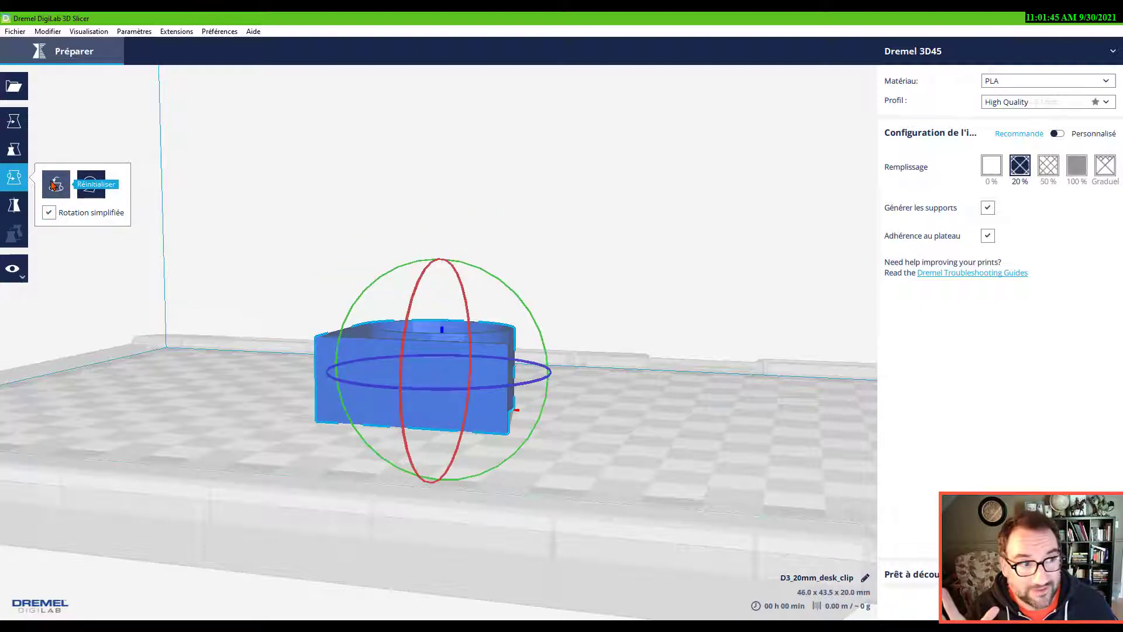
click(93, 186)
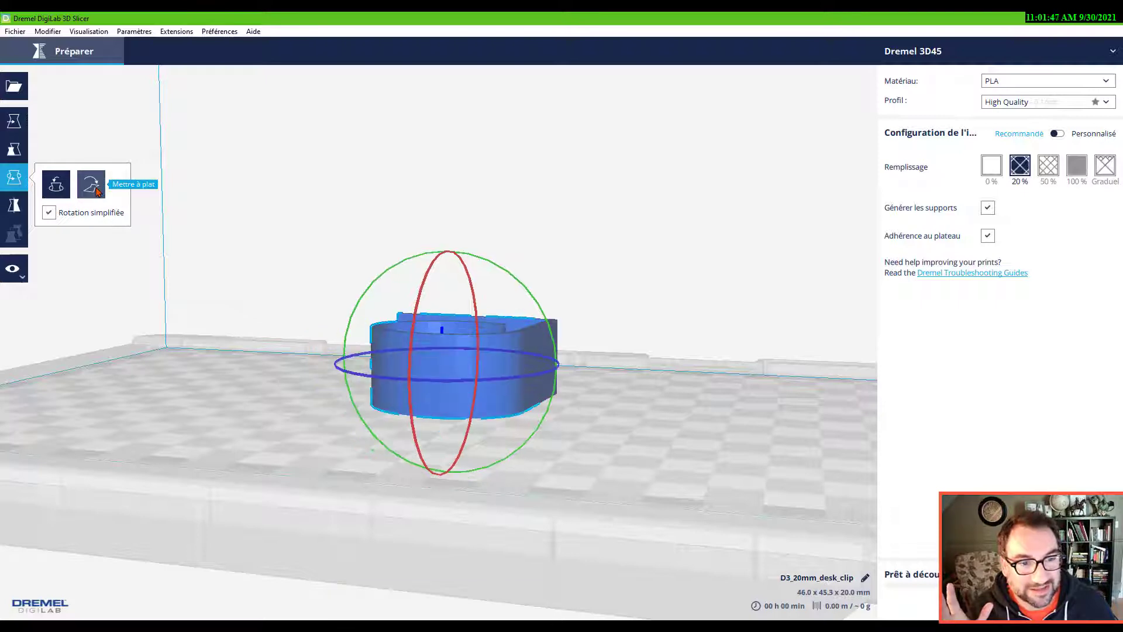
click(50, 187)
click(166, 392)
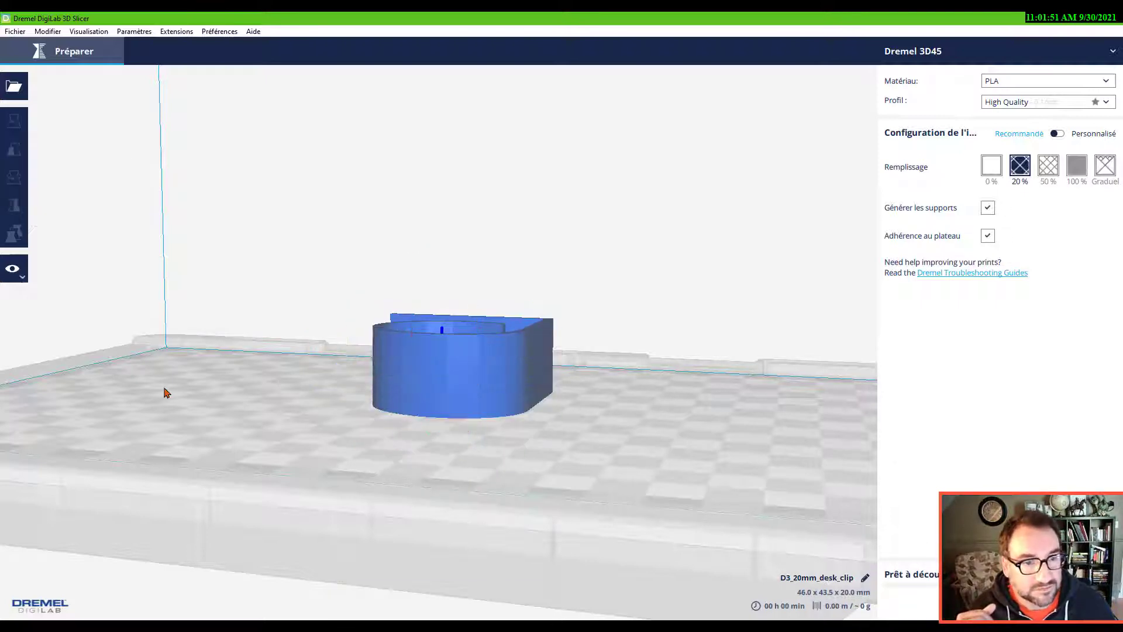
- Mirror the desk clip along both the X and Y axes, and deselect it
scroll(369, 389, up, 5)
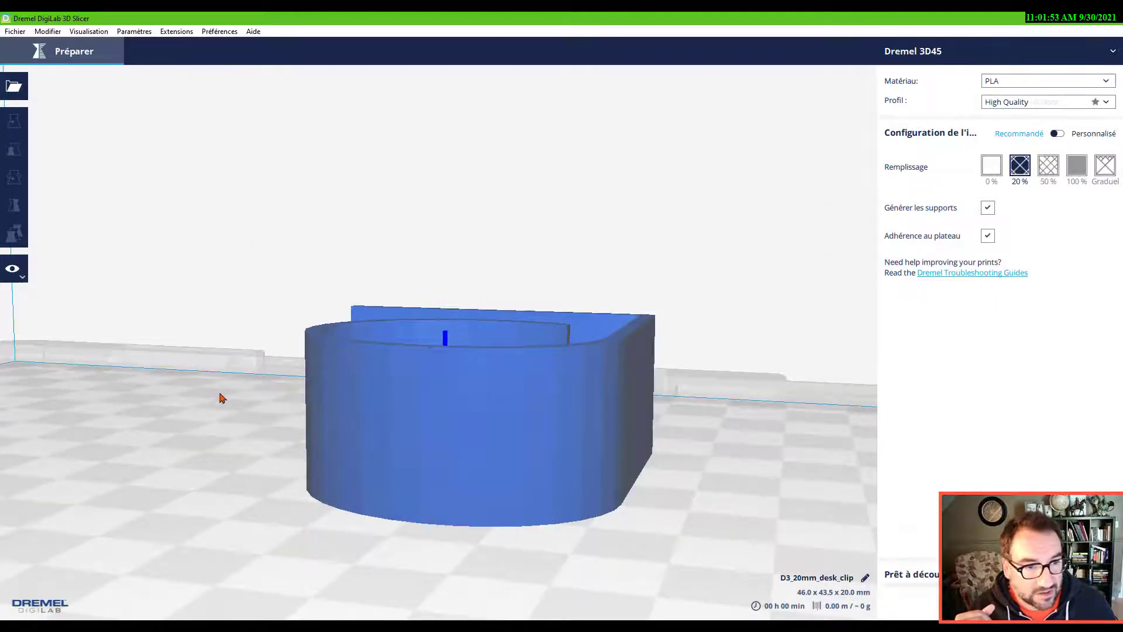
right_drag(221, 396, 285, 478)
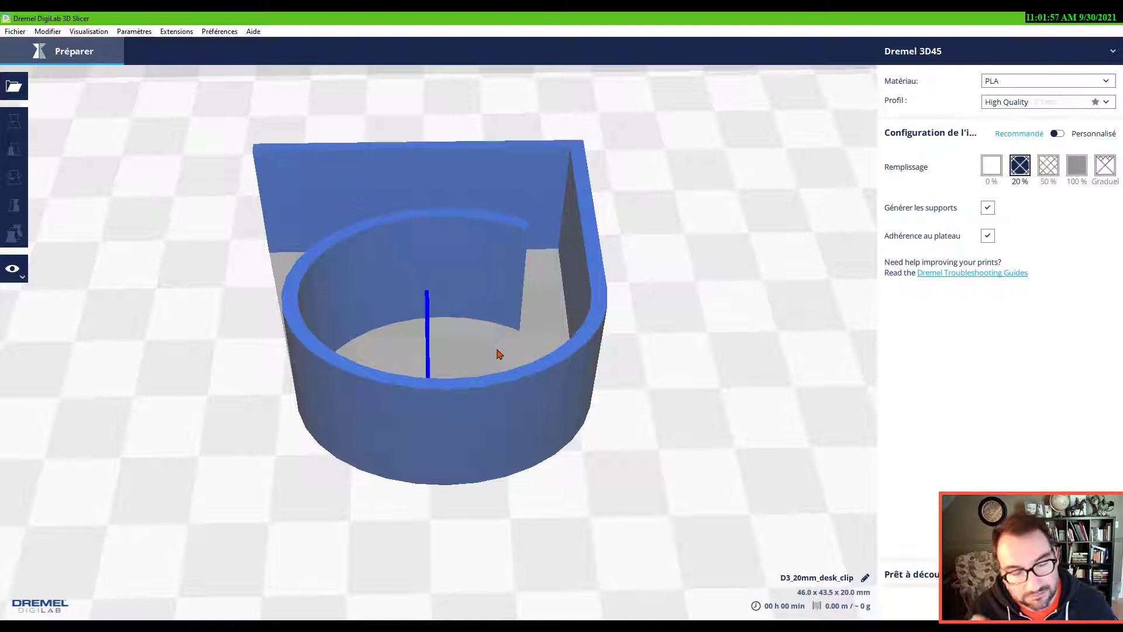
click(313, 206)
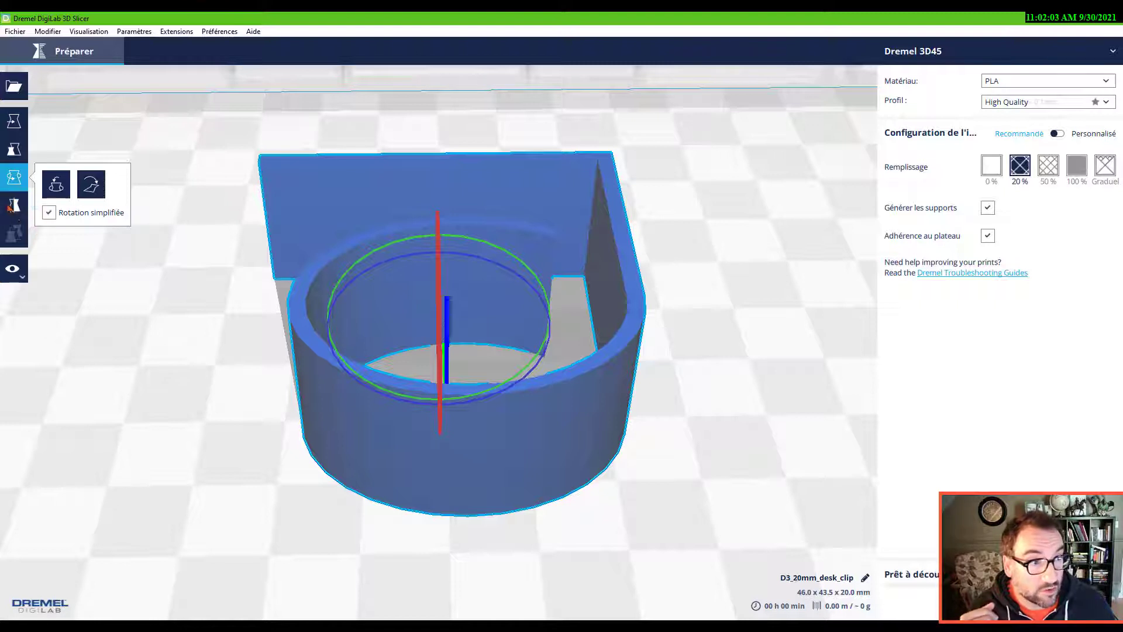
click(12, 206)
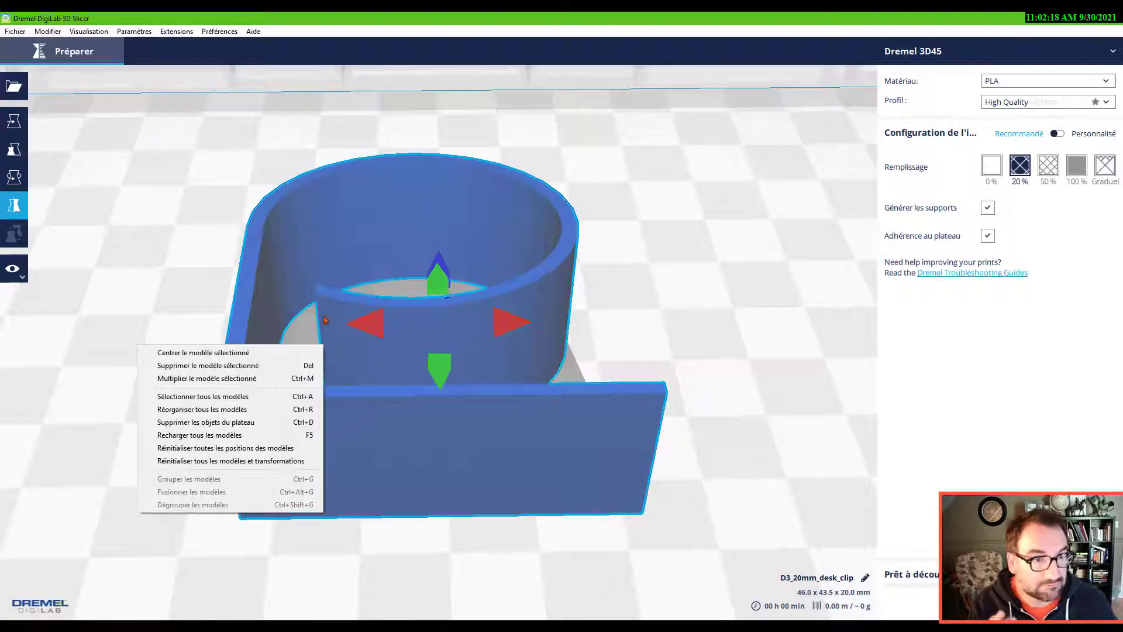
click(190, 284)
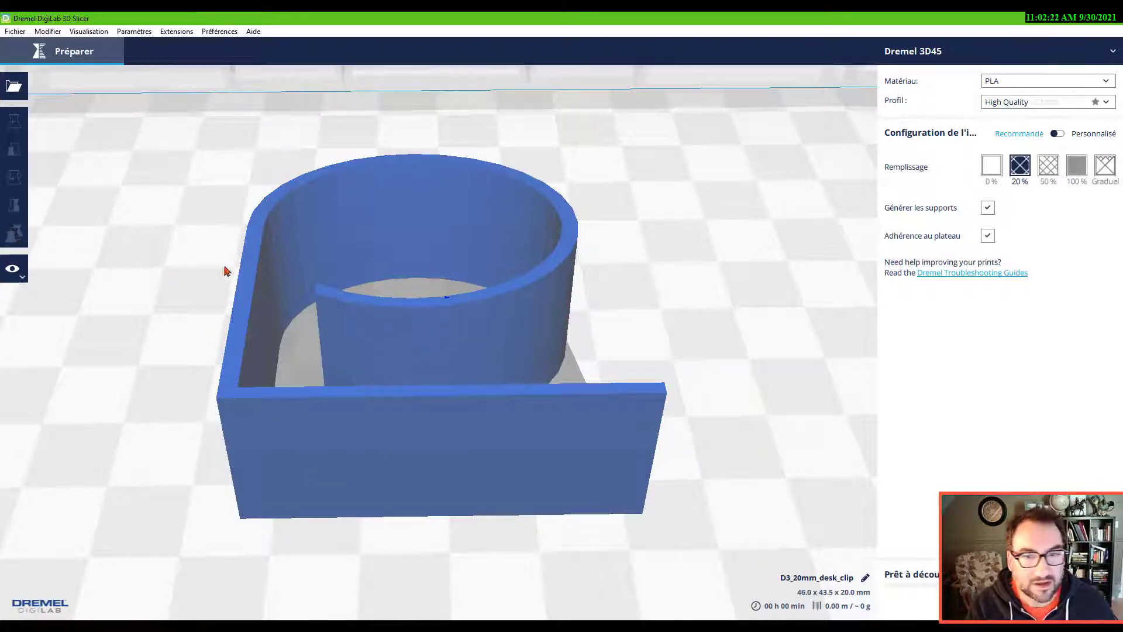
- Move the desk clip to about X 6.9 mm and Y 7.4 mm on the build plate, check its scale settings, and deselect it
scroll(187, 312, down, 5)
scroll(218, 315, down, 3)
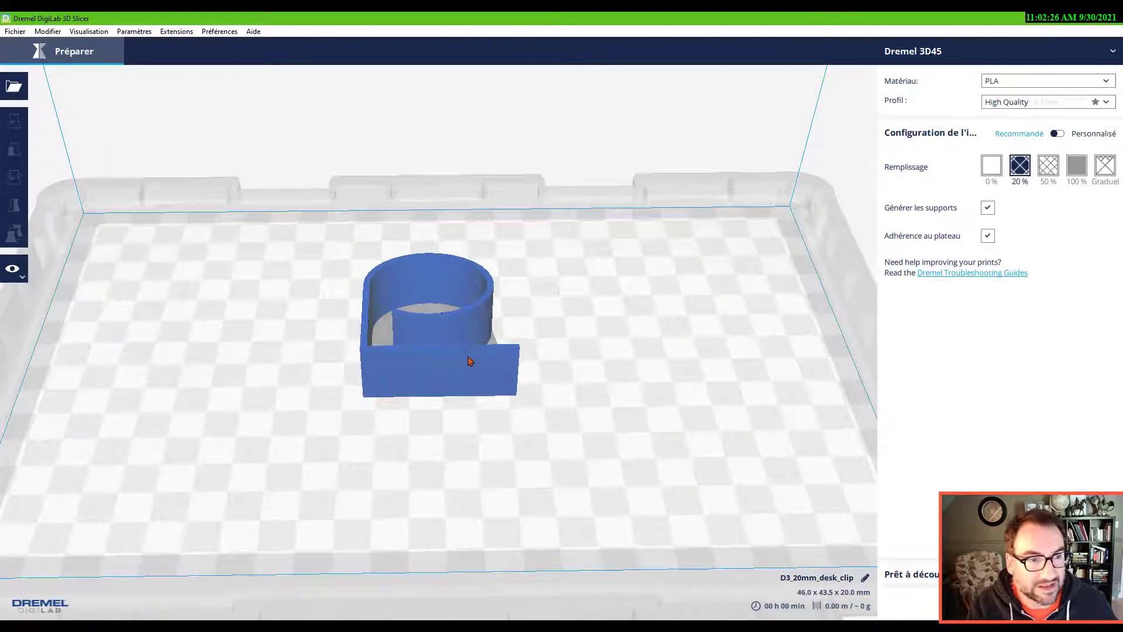
click(454, 329)
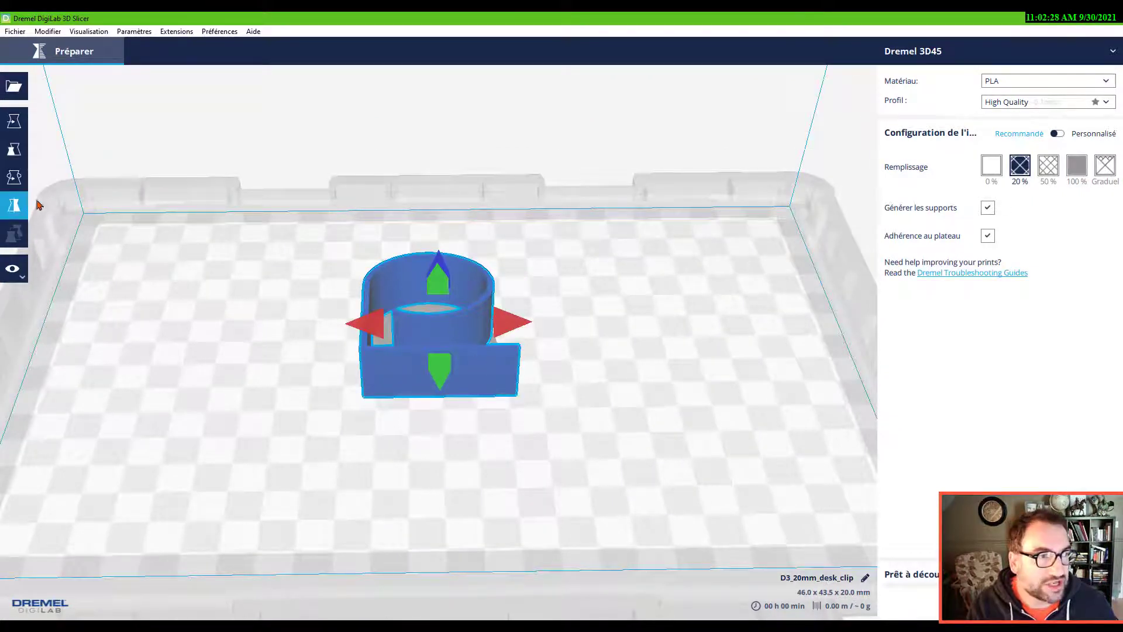
click(14, 120)
drag(441, 381, 468, 416)
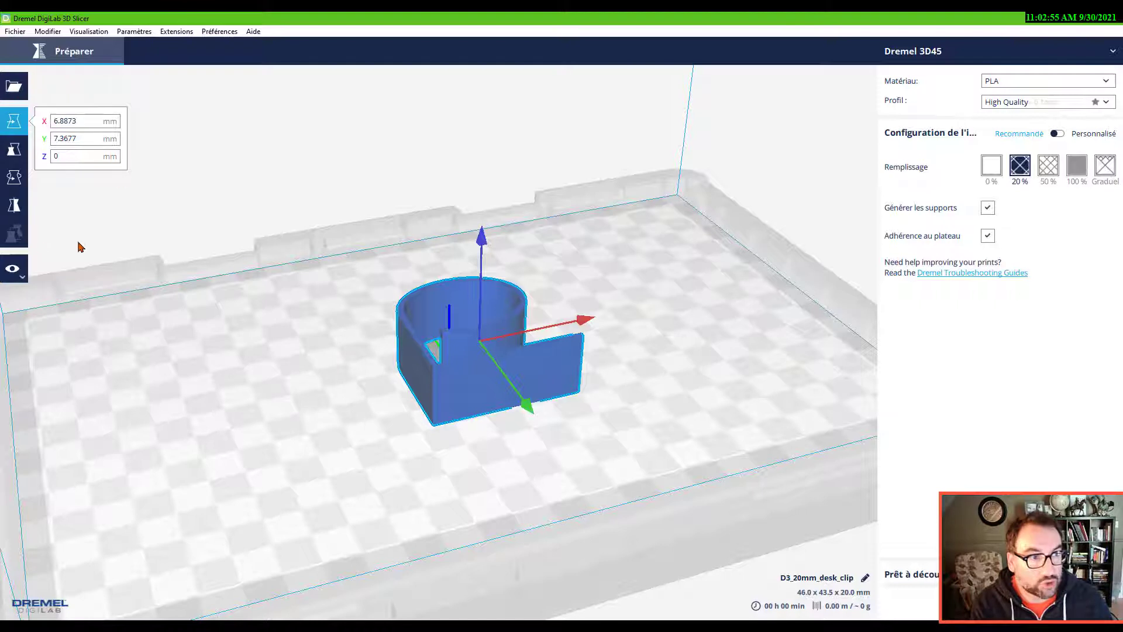
click(15, 149)
click(370, 420)
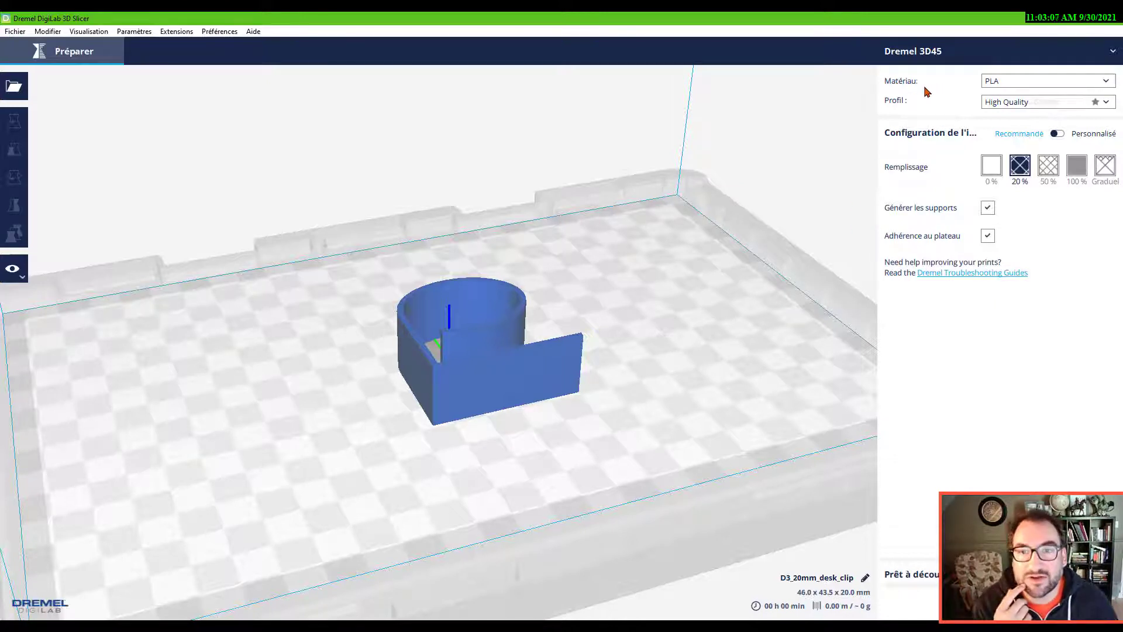
- View the available DREMEL materials and the PLA properties in the material preferences, and close them
click(1111, 83)
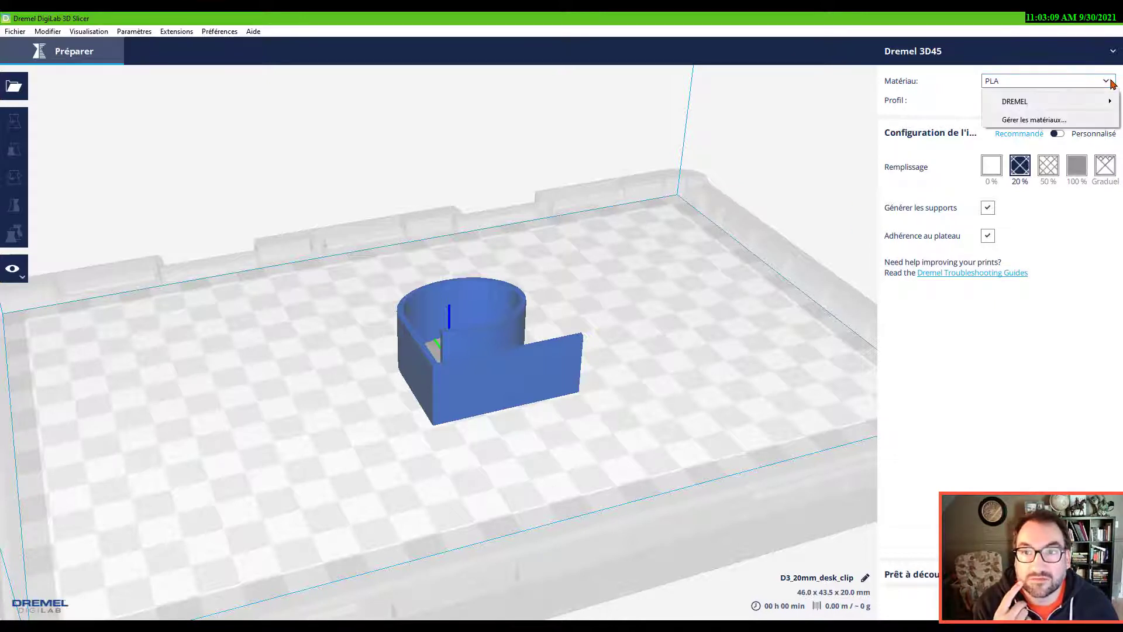
click(1044, 119)
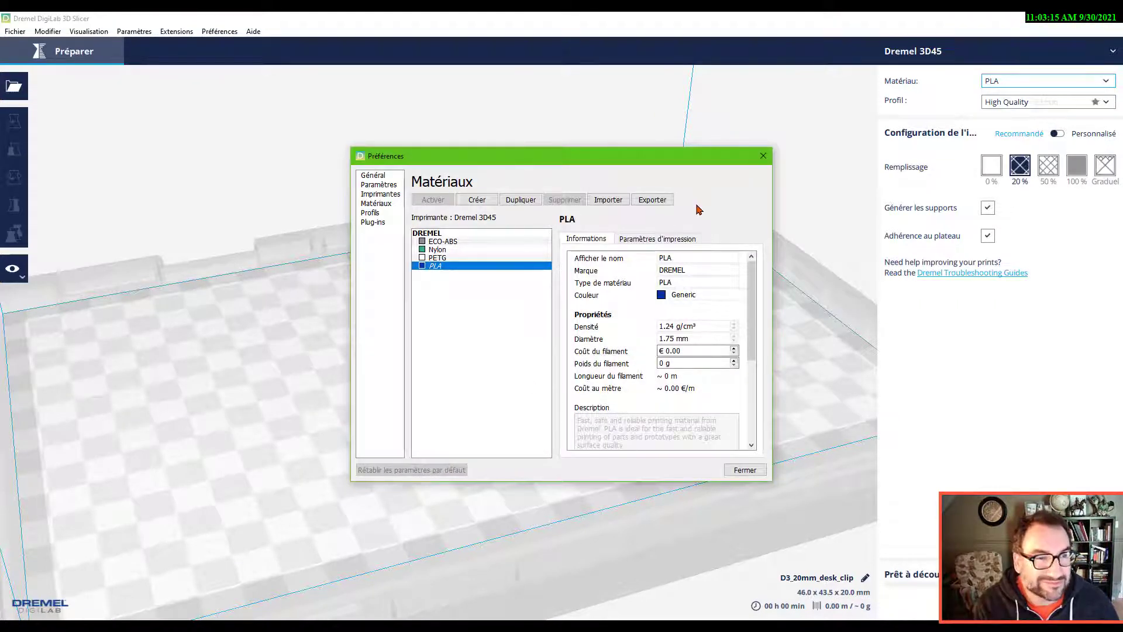
click(764, 156)
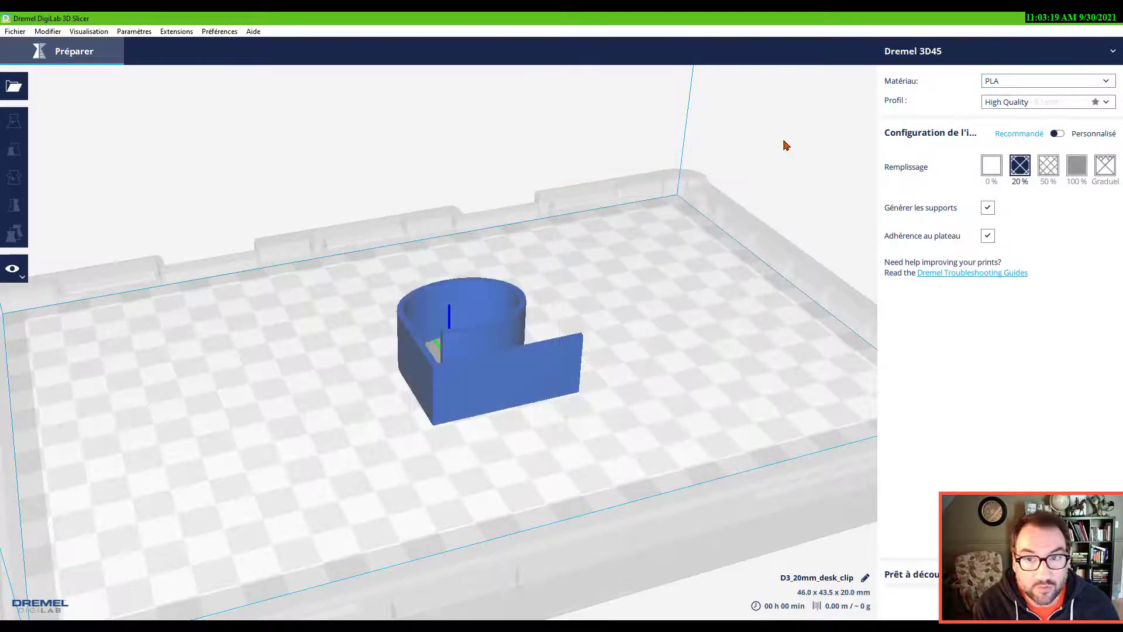
- Choose DREMEL PLA as the print material
click(1030, 80)
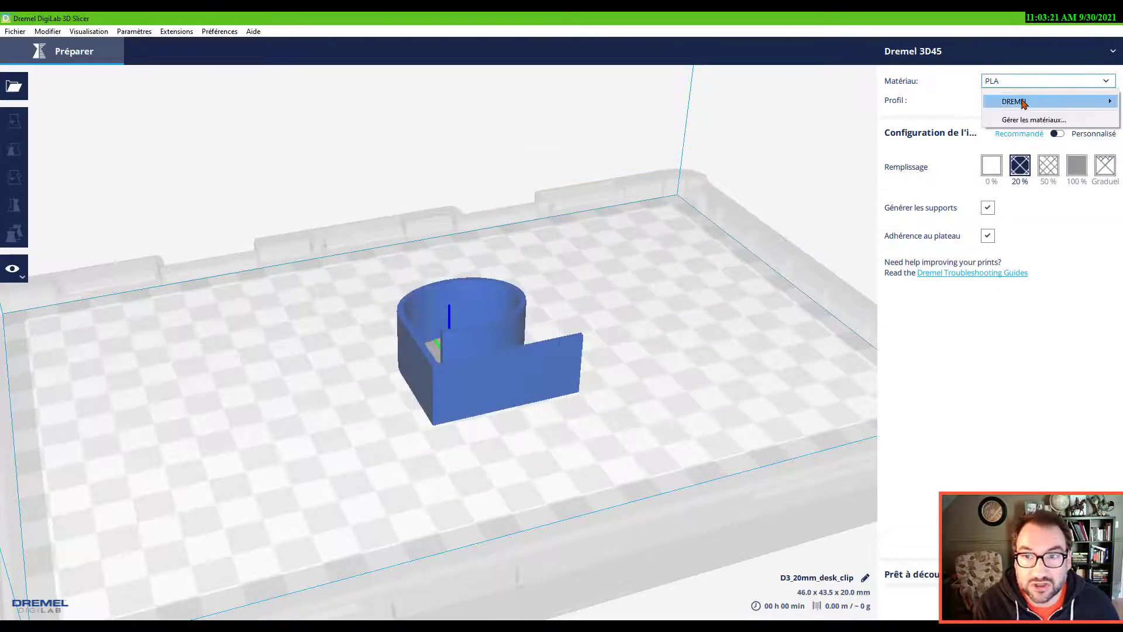
mouse_move(1023, 102)
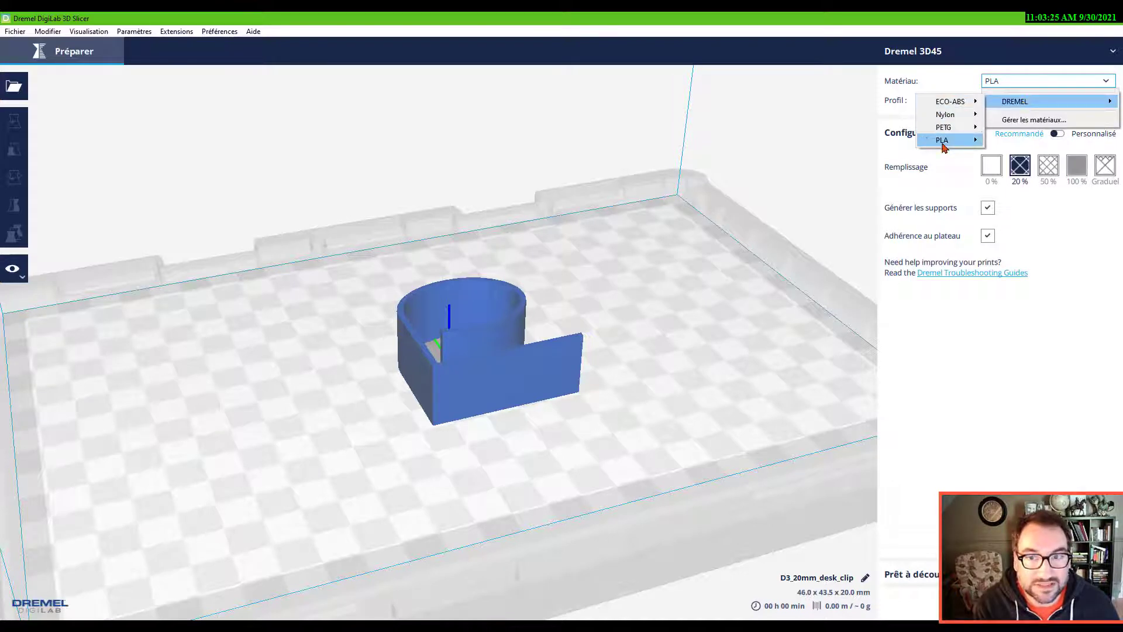
mouse_move(943, 145)
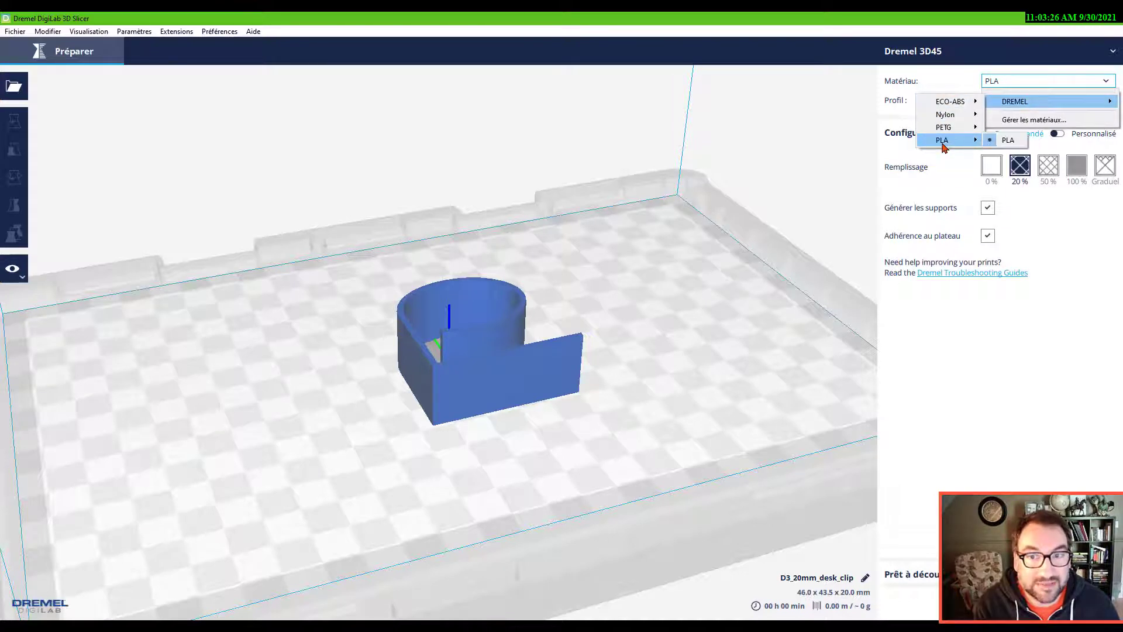
click(996, 144)
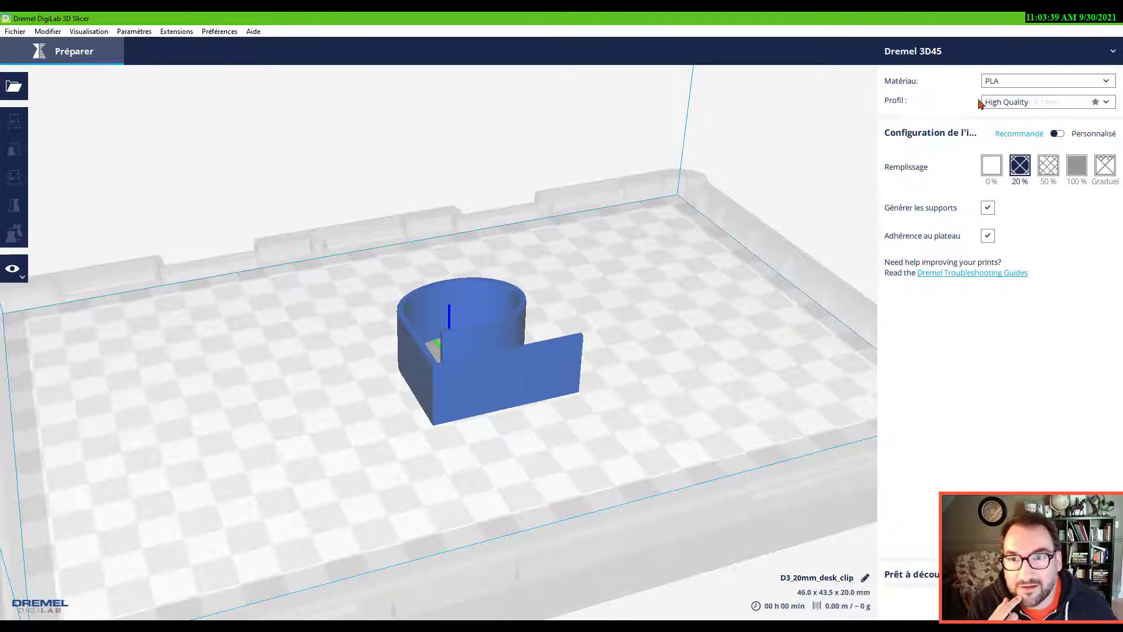
- Choose the Medium Quality - 0.2mm profile, try 0 % and 20 % infill, and set the infill to 100 %
click(1055, 102)
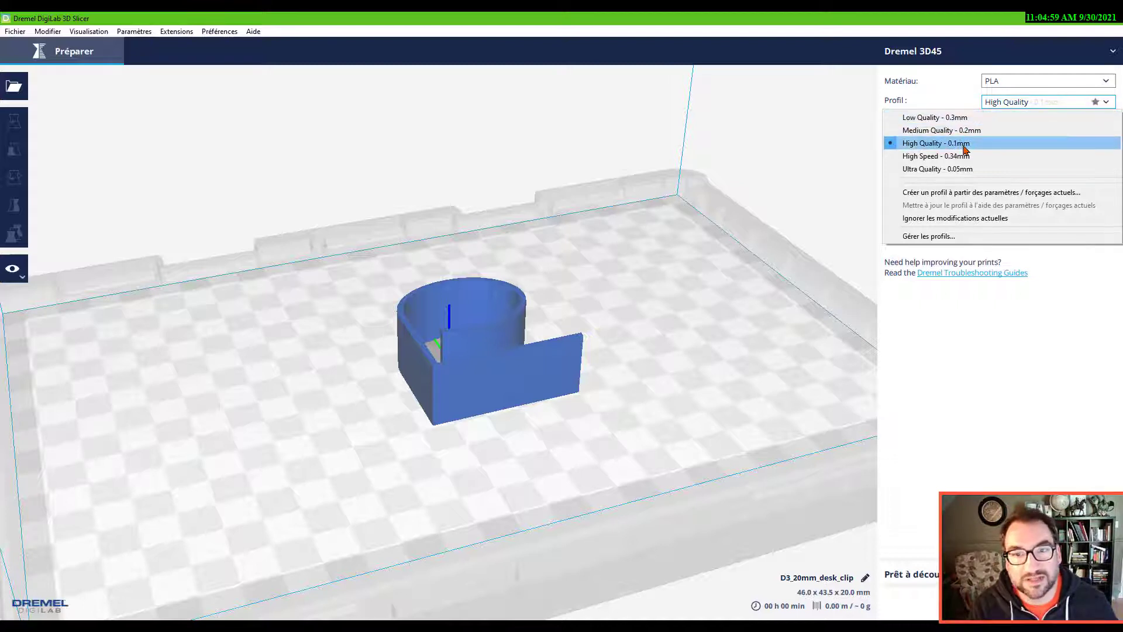
click(919, 130)
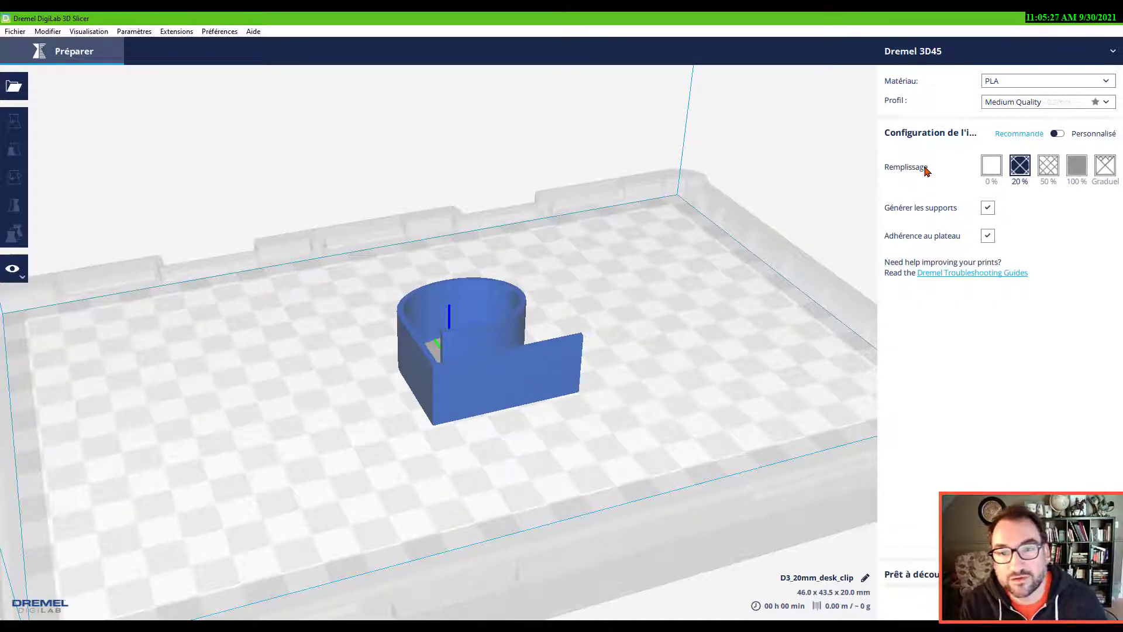
click(986, 168)
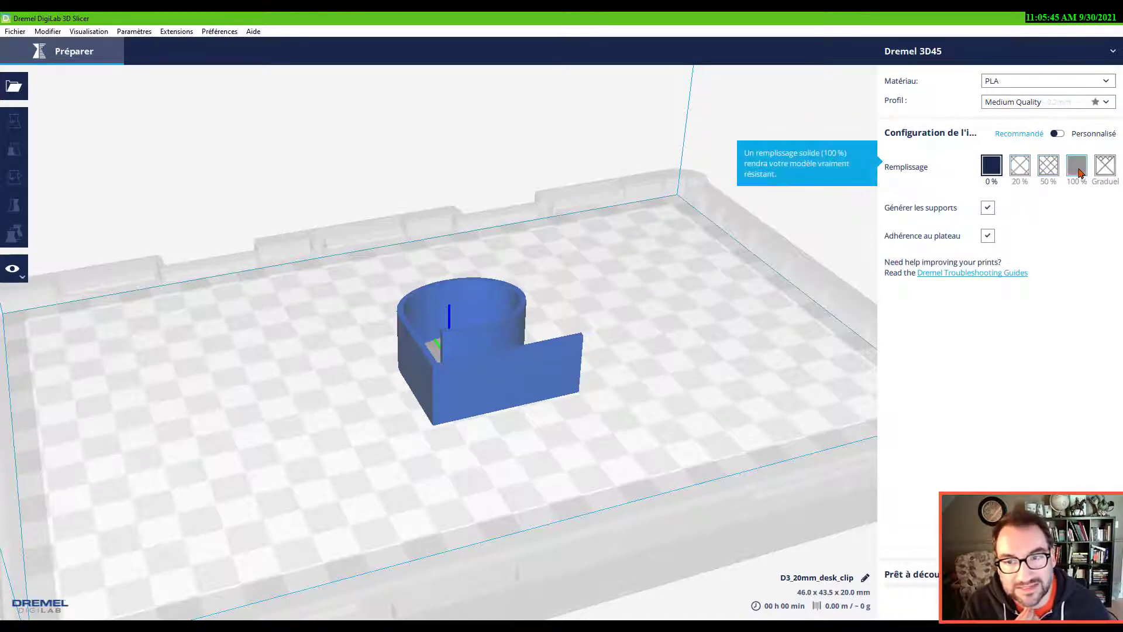
click(1022, 171)
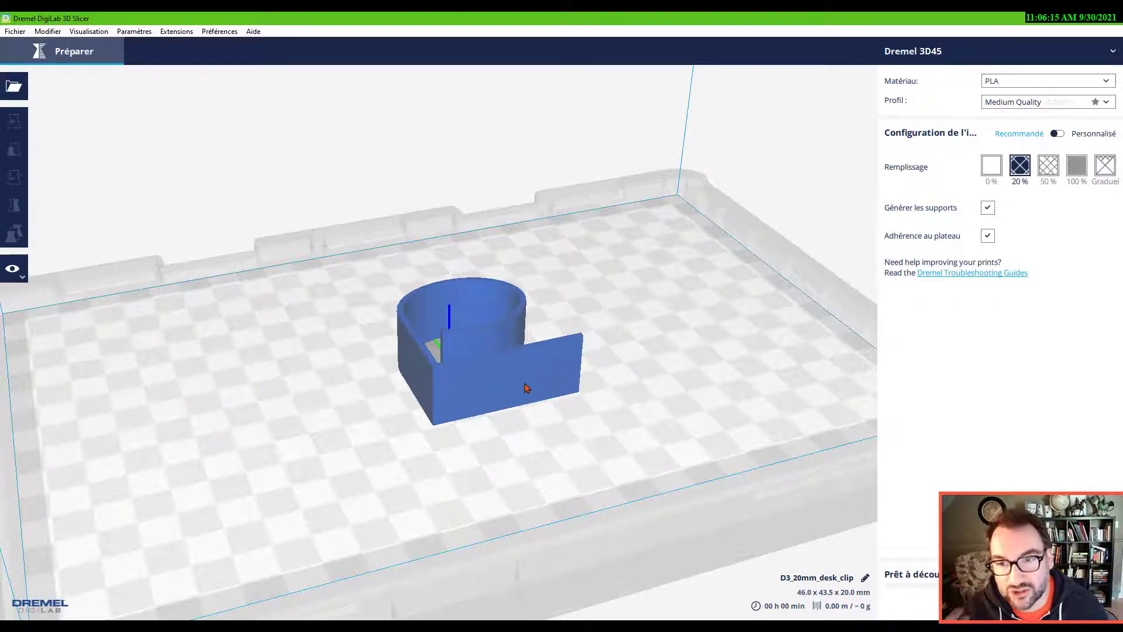
click(1070, 169)
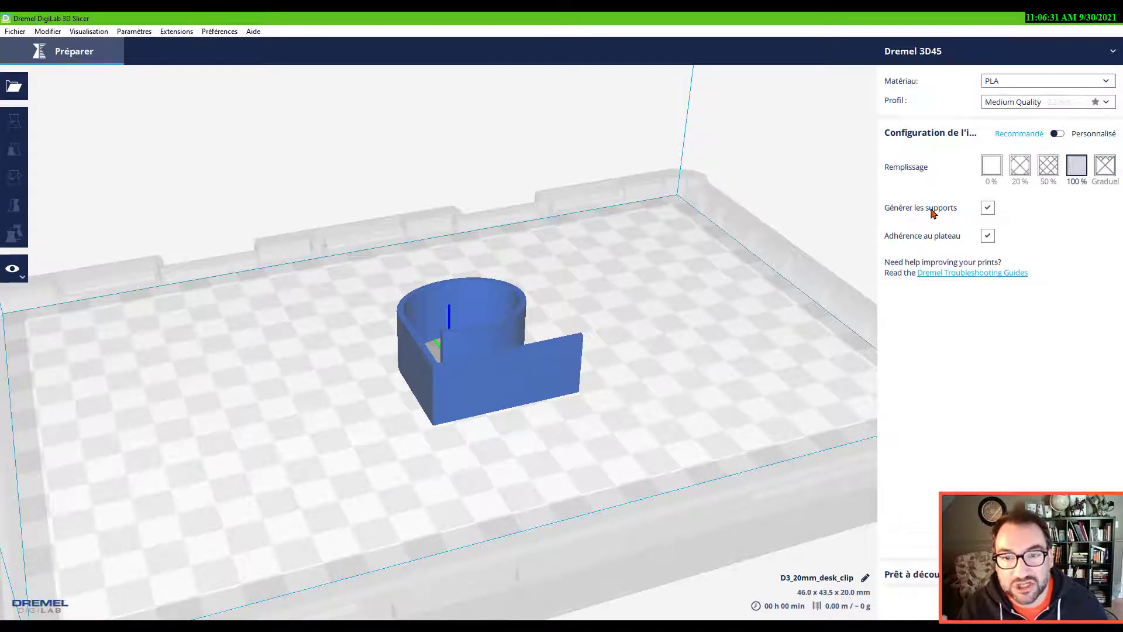
- Rotate the desk clip 90° about the X axis so it stands on its flat plate, and inspect its overhangs from the front
click(462, 369)
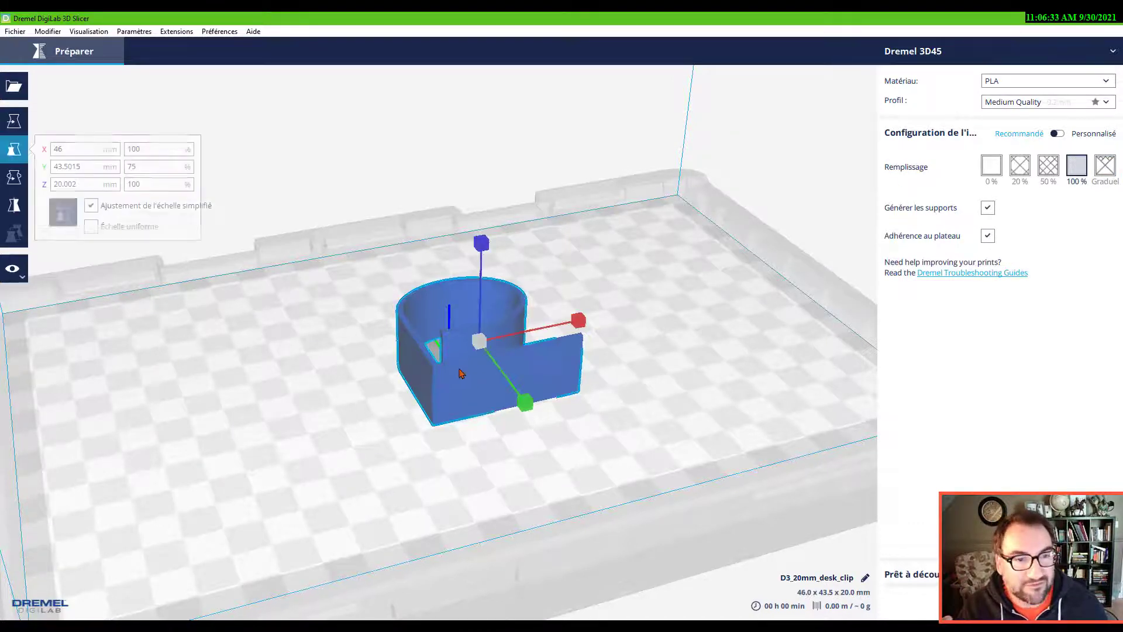
click(14, 176)
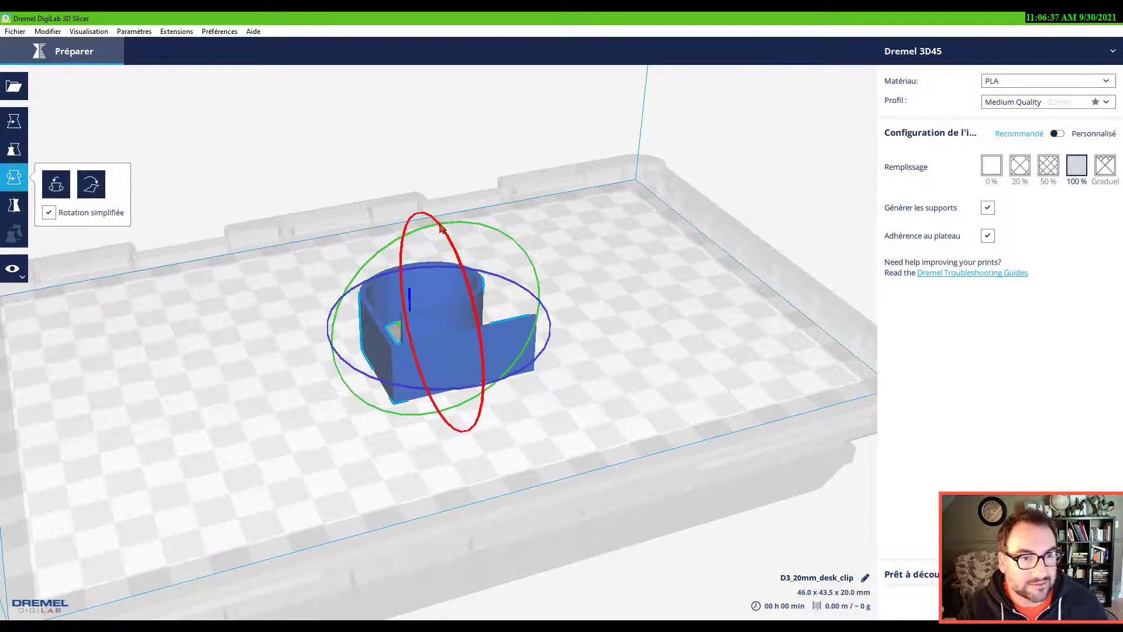
drag(443, 229, 490, 393)
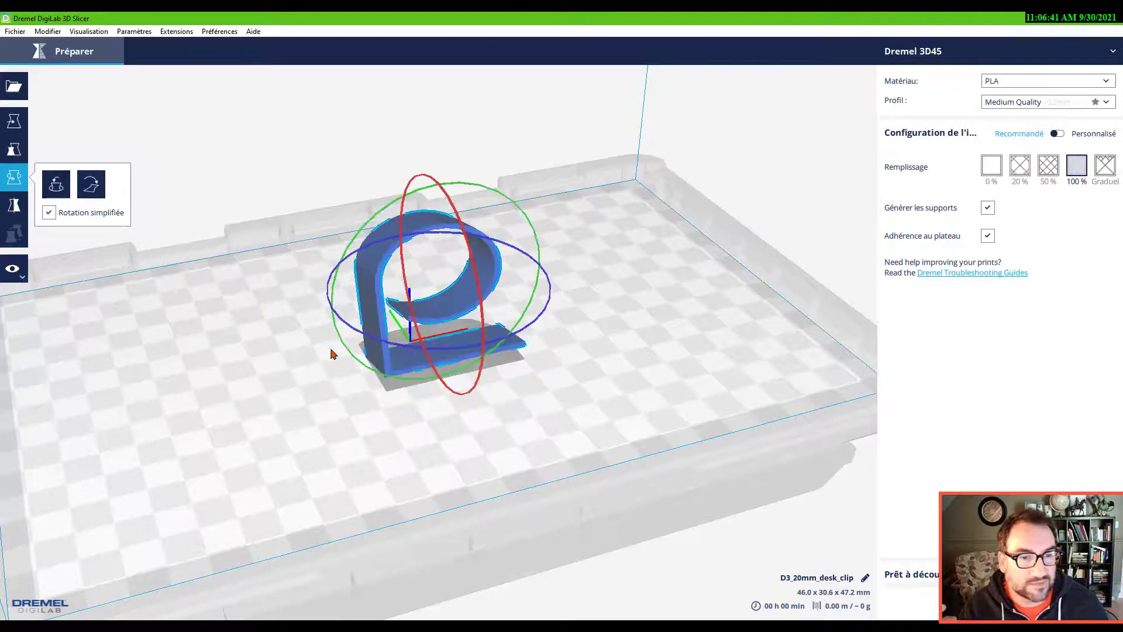
drag(468, 247, 483, 314)
right_drag(341, 378, 298, 321)
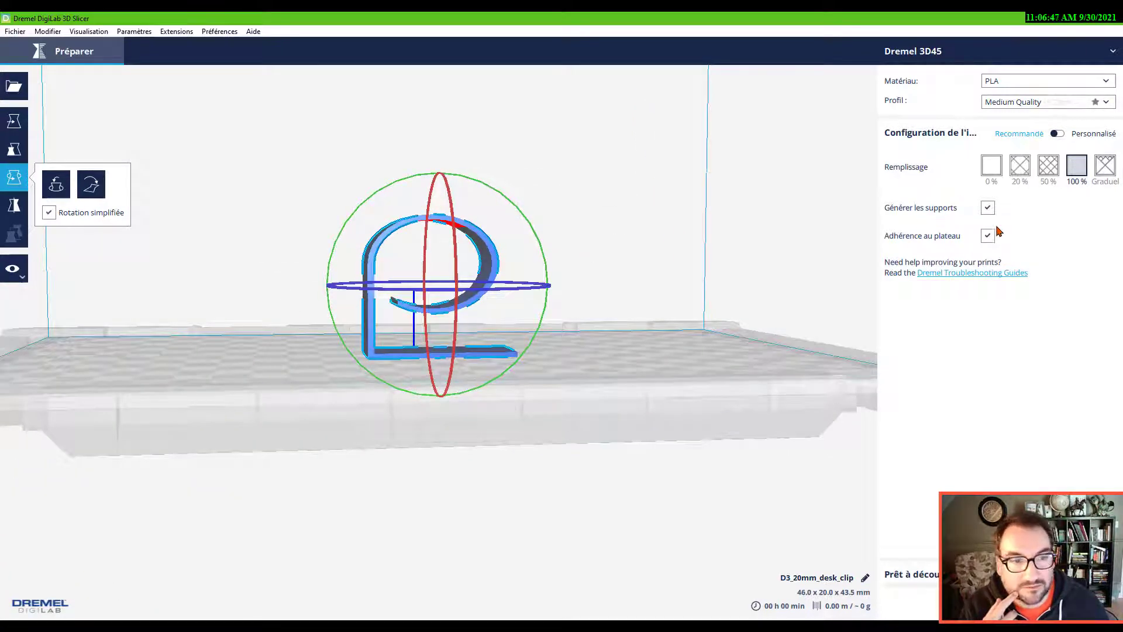
click(15, 121)
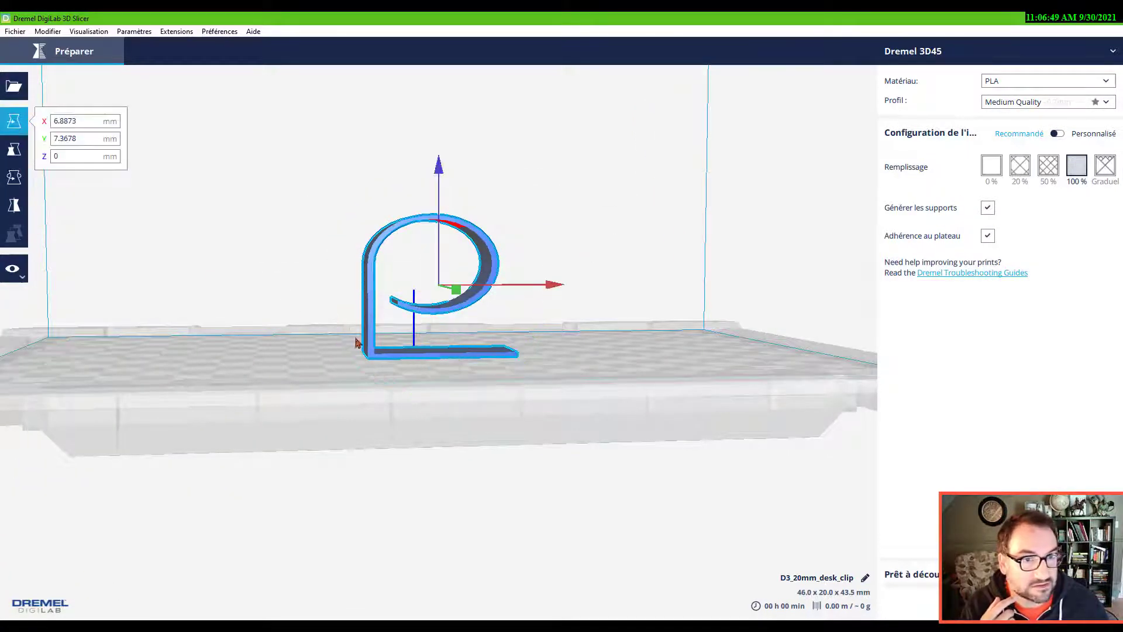
scroll(375, 319, up, 5)
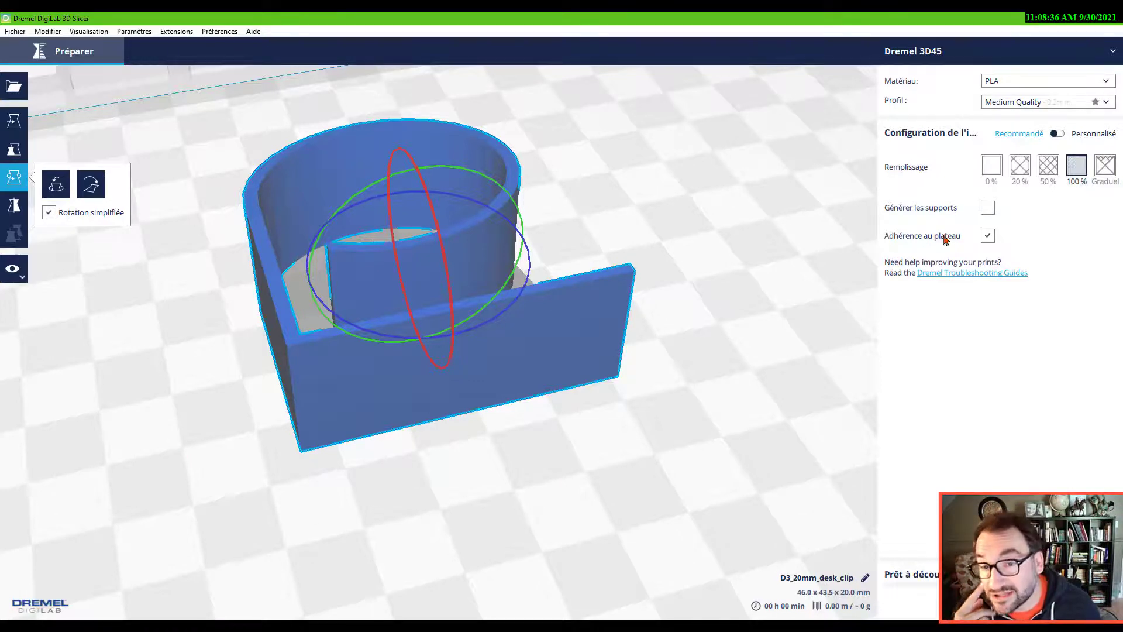
- Switch the print configuration from recommended to custom settings, and look over the layer height setting
mouse_move(993, 237)
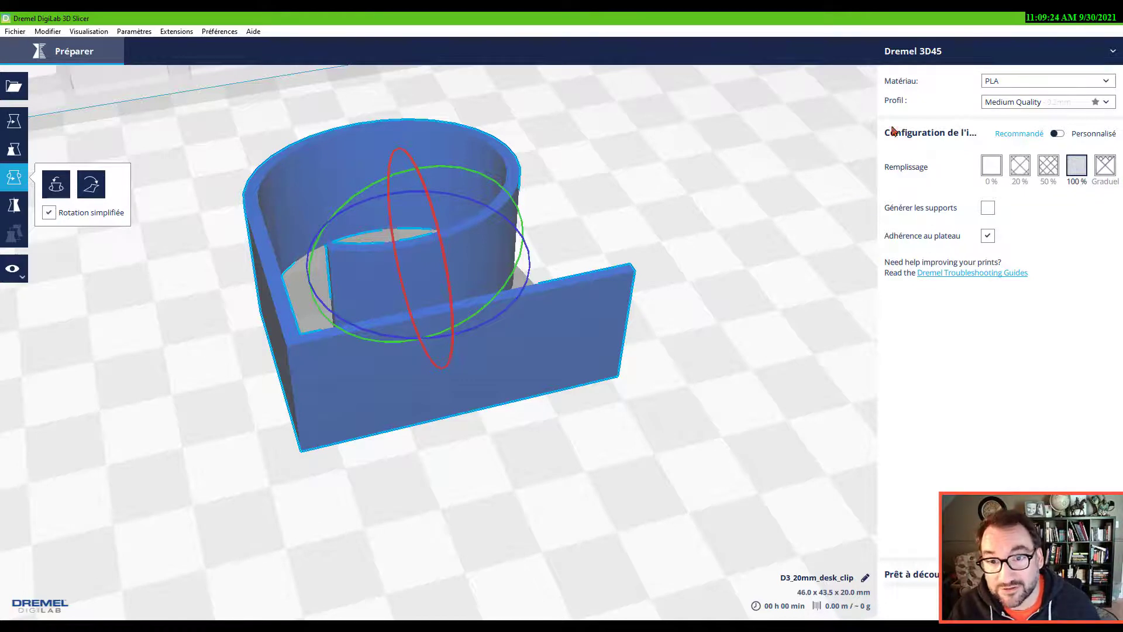
click(1086, 138)
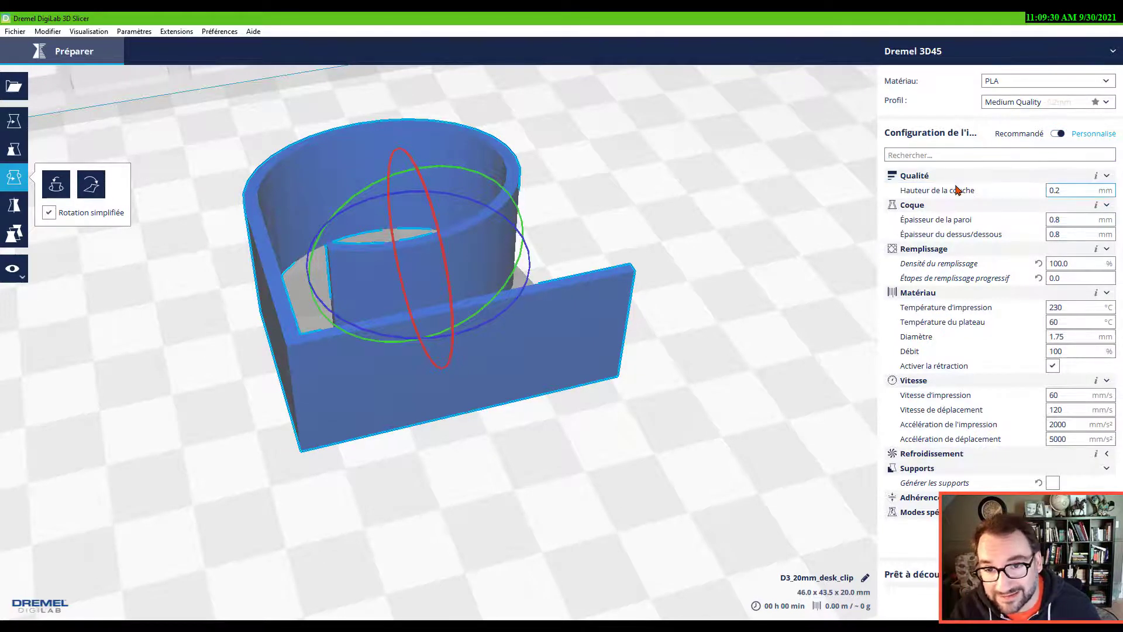
mouse_move(958, 191)
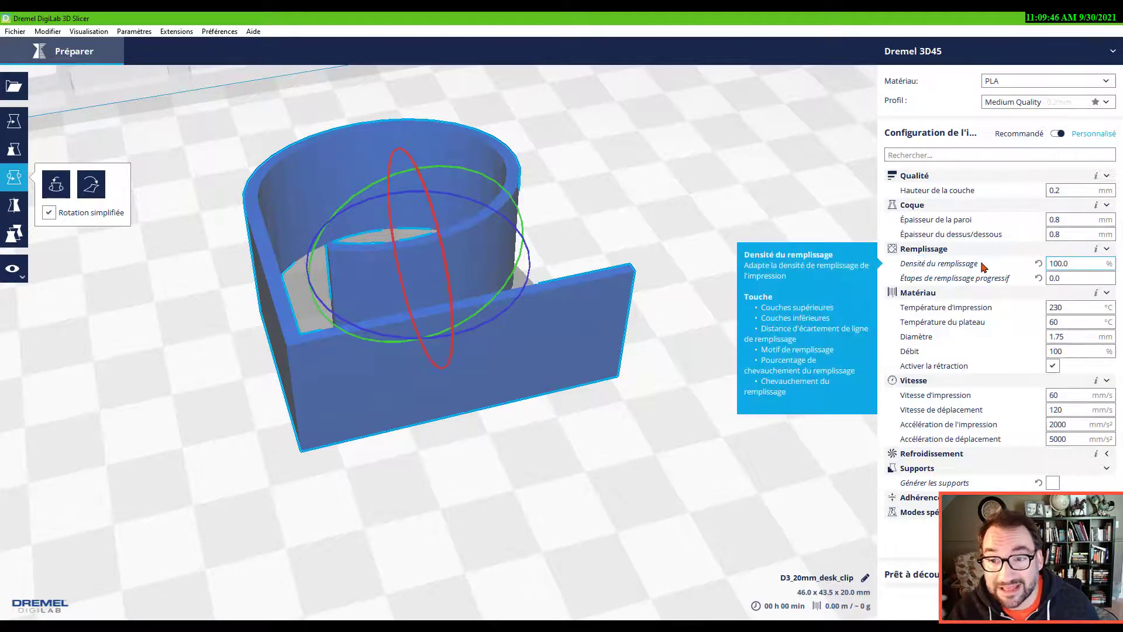
- Make the infill pattern setting (Motif de remplissage) visible in the custom print settings, and read its description
click(1085, 249)
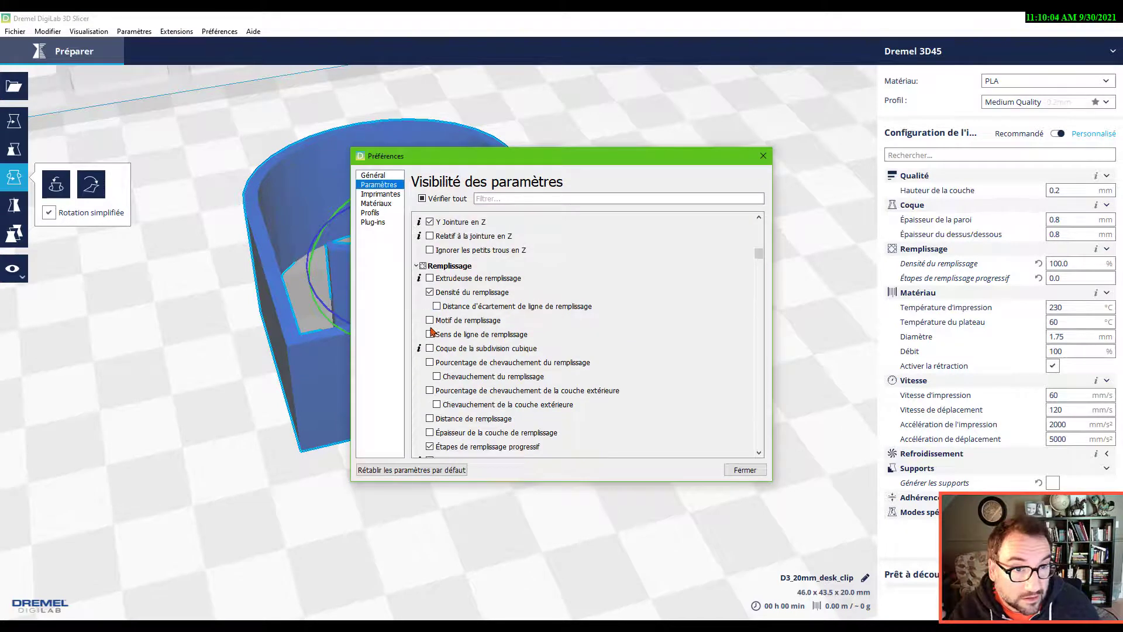
click(430, 321)
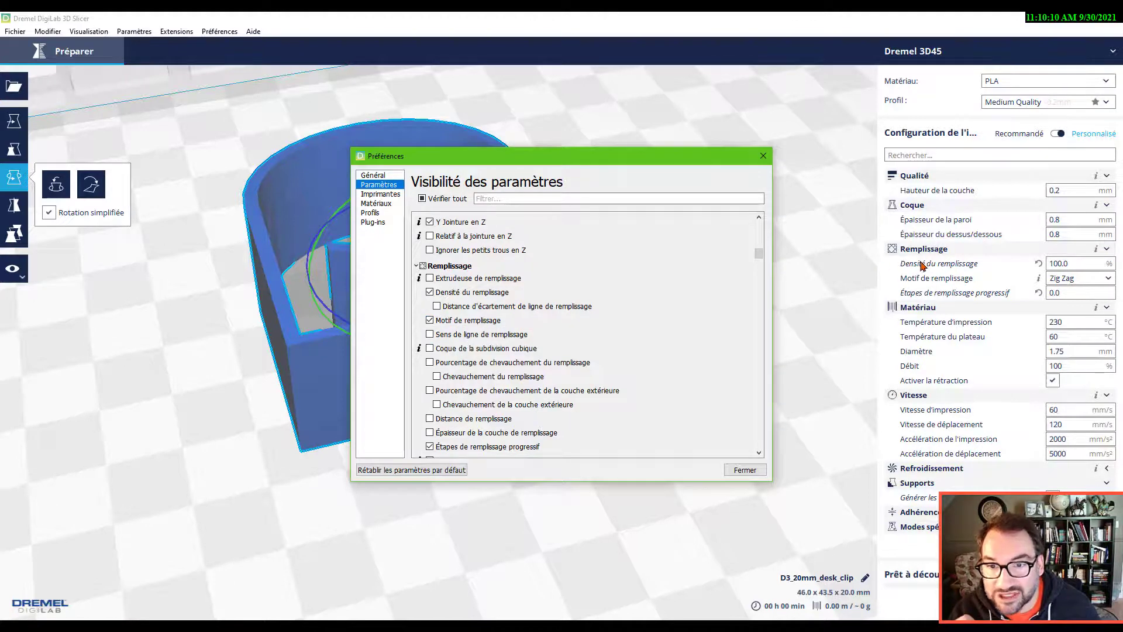
click(1110, 280)
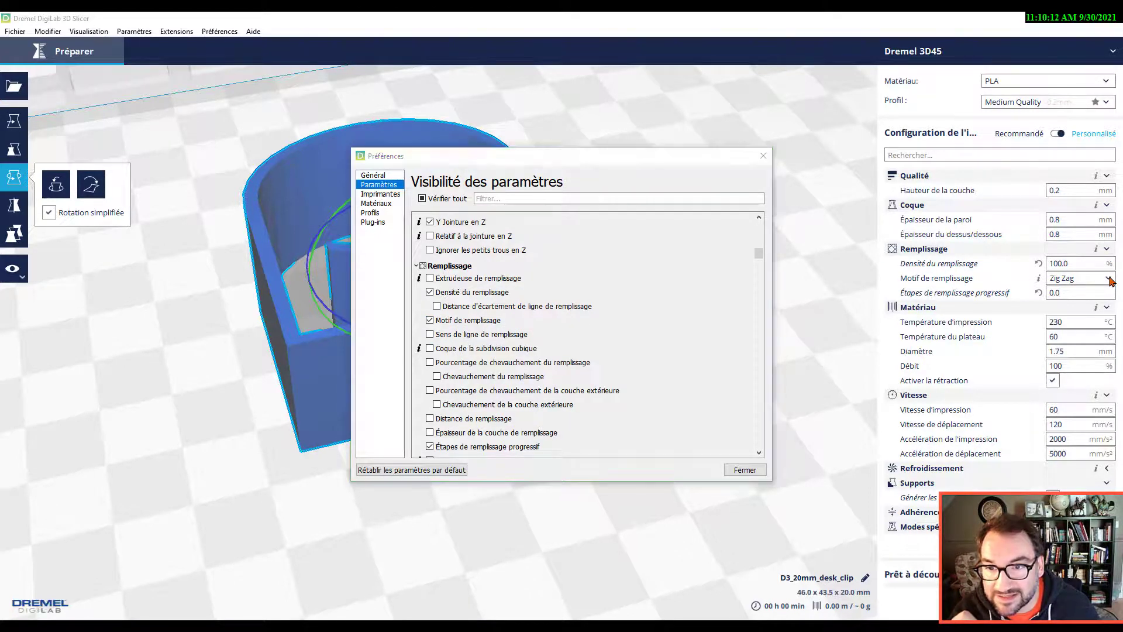
click(740, 468)
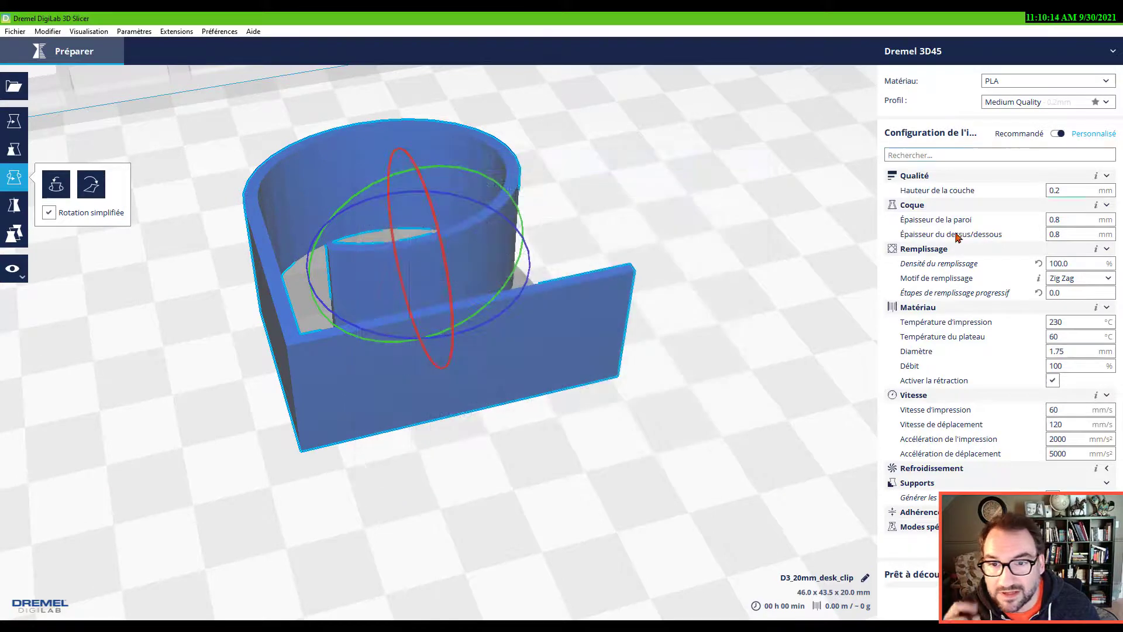
mouse_move(904, 281)
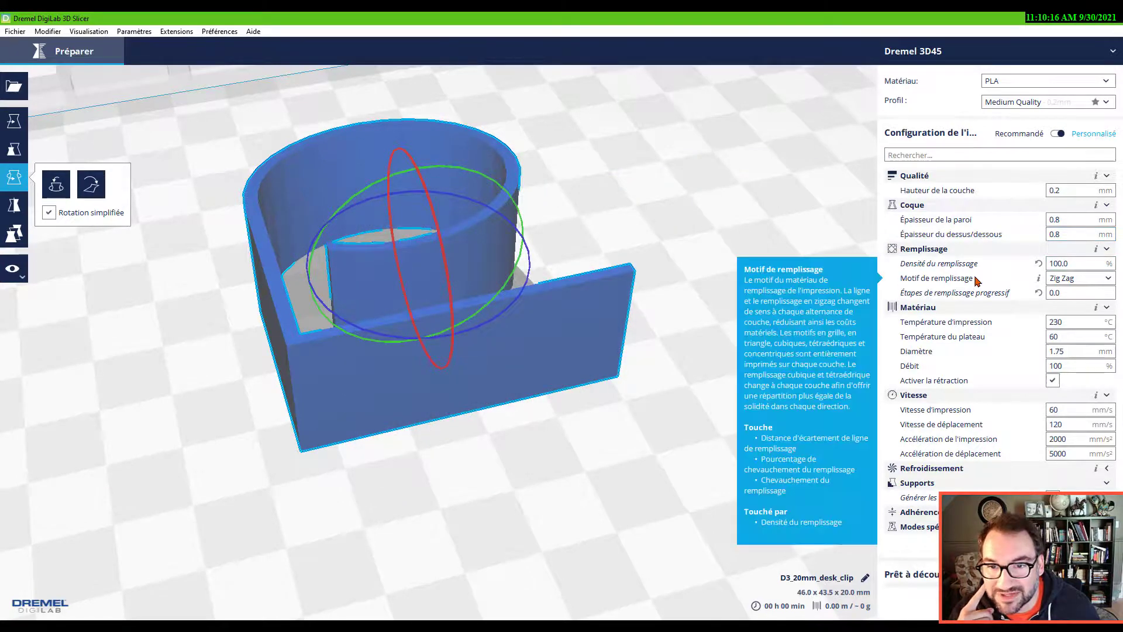
- Look through the infill pattern options without changing Zig Zag, and examine the build plate temperature and print speed settings
click(1105, 280)
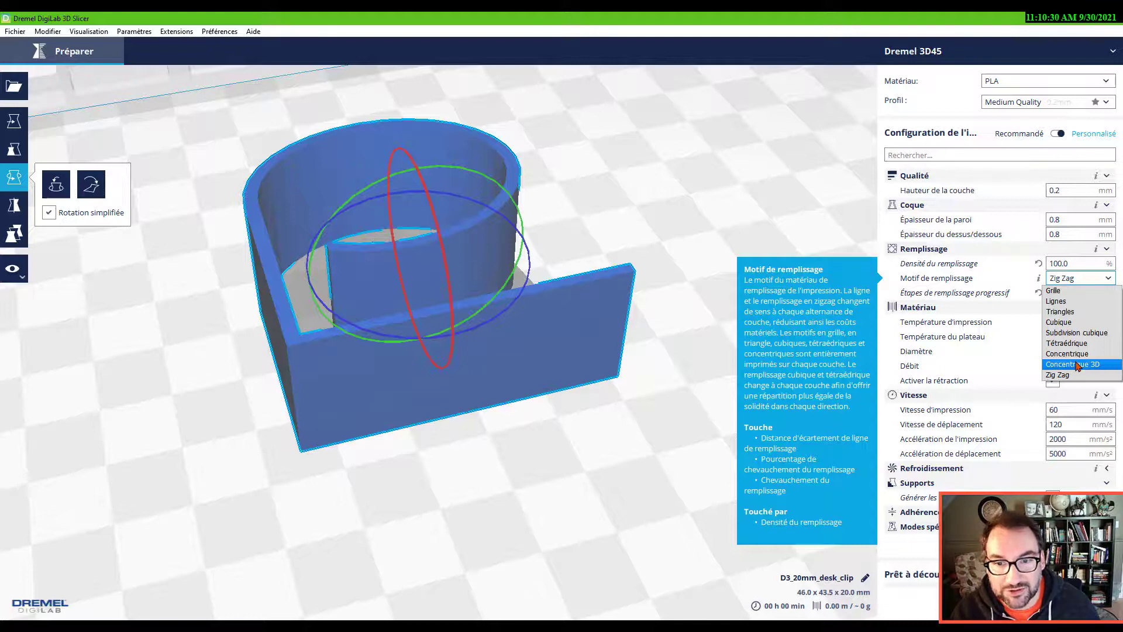
click(846, 221)
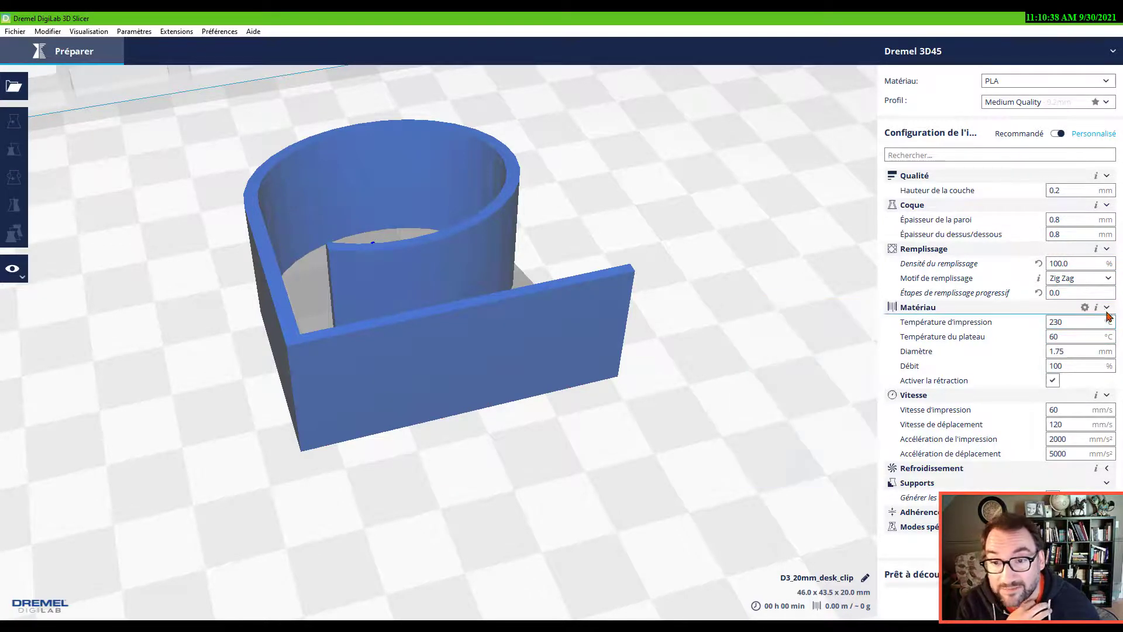
double_click(1067, 336)
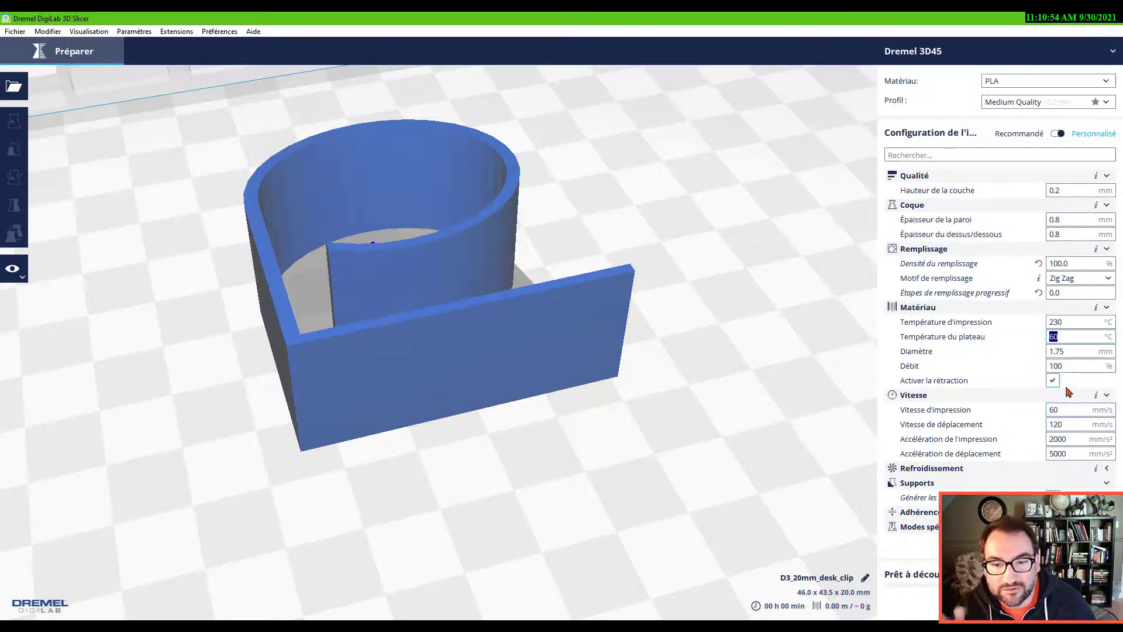
mouse_move(1021, 423)
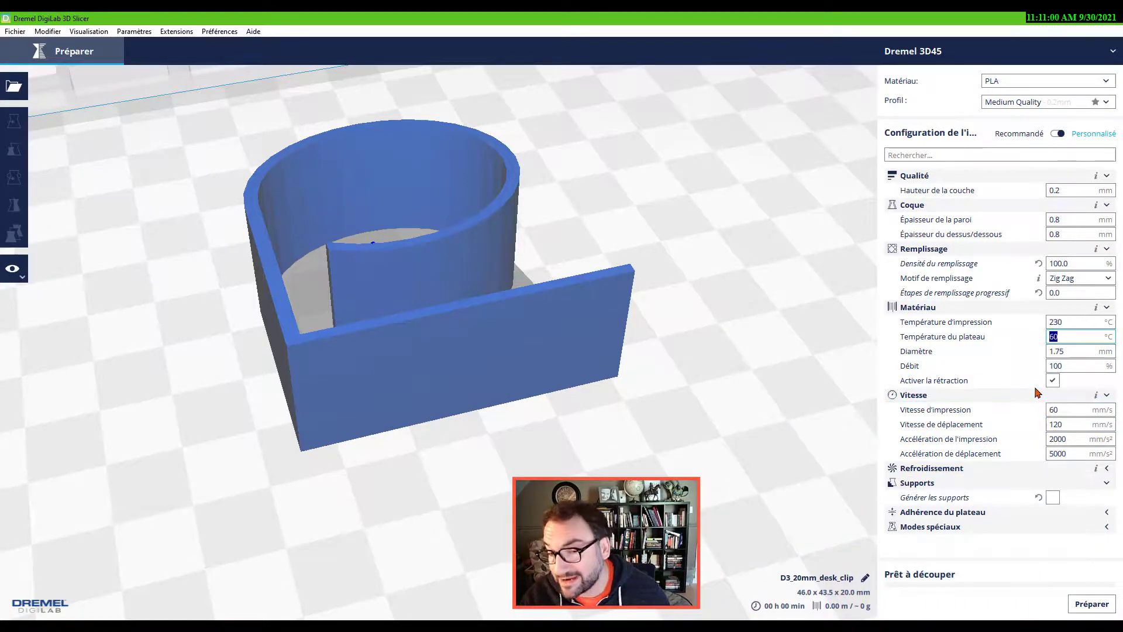
mouse_move(1037, 393)
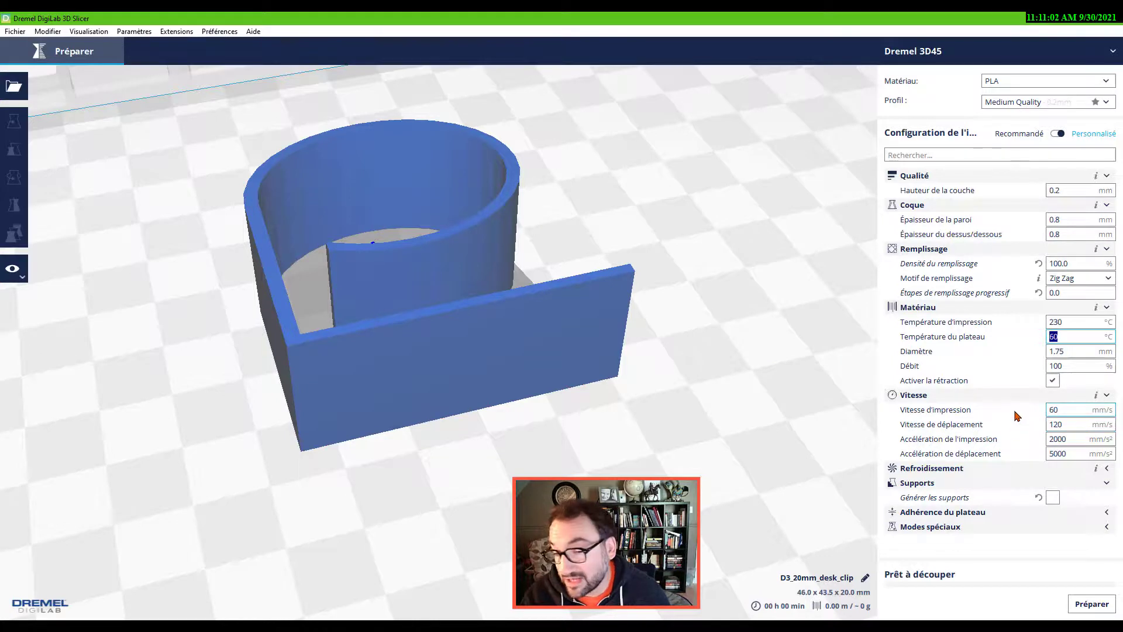
click(1055, 409)
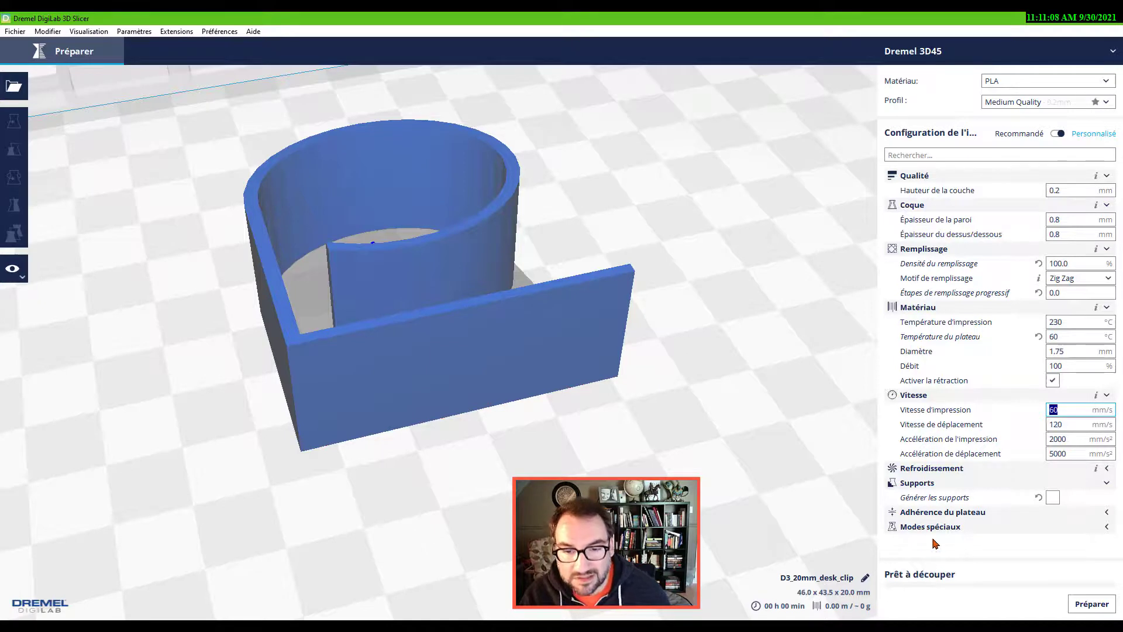
- Enable support generation to read about the support placement option, and disable it again
mouse_move(954, 501)
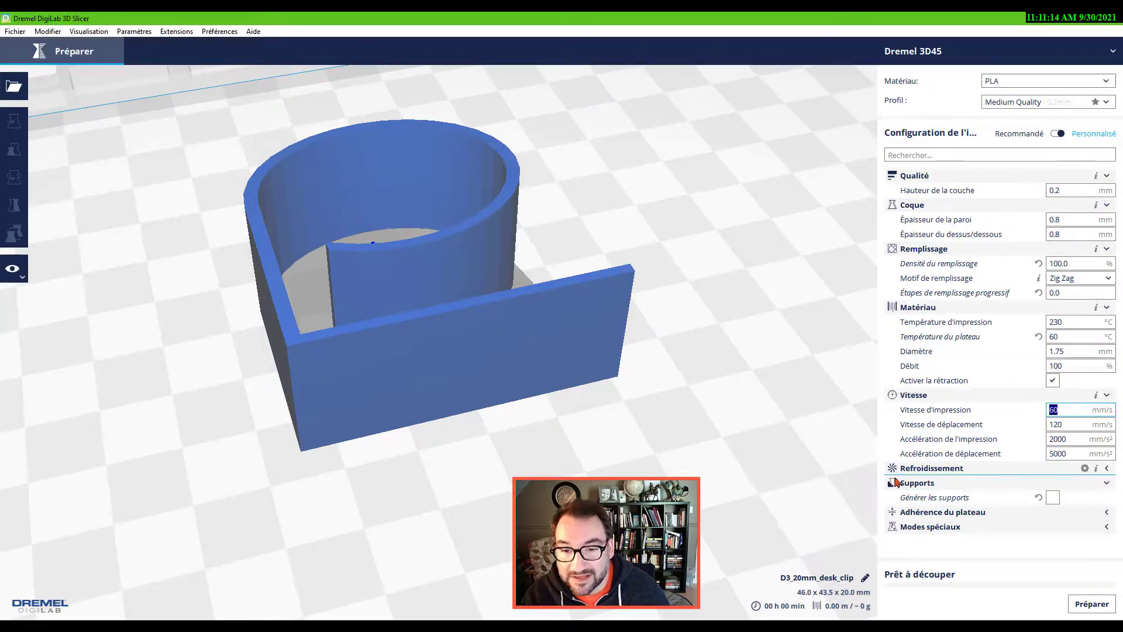
click(1052, 497)
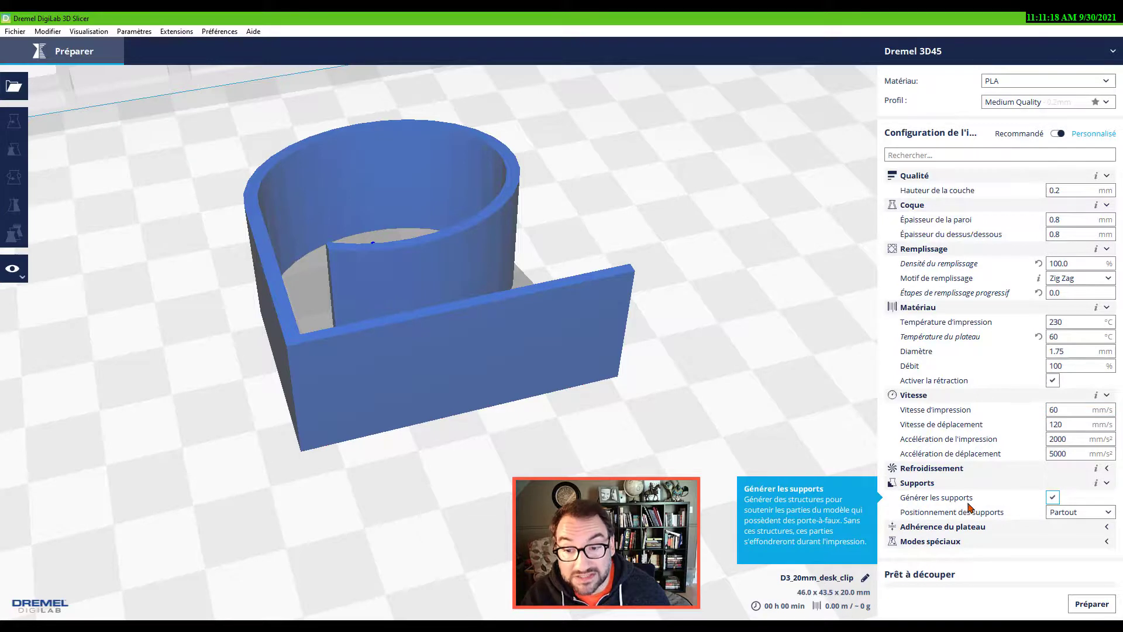
mouse_move(1008, 519)
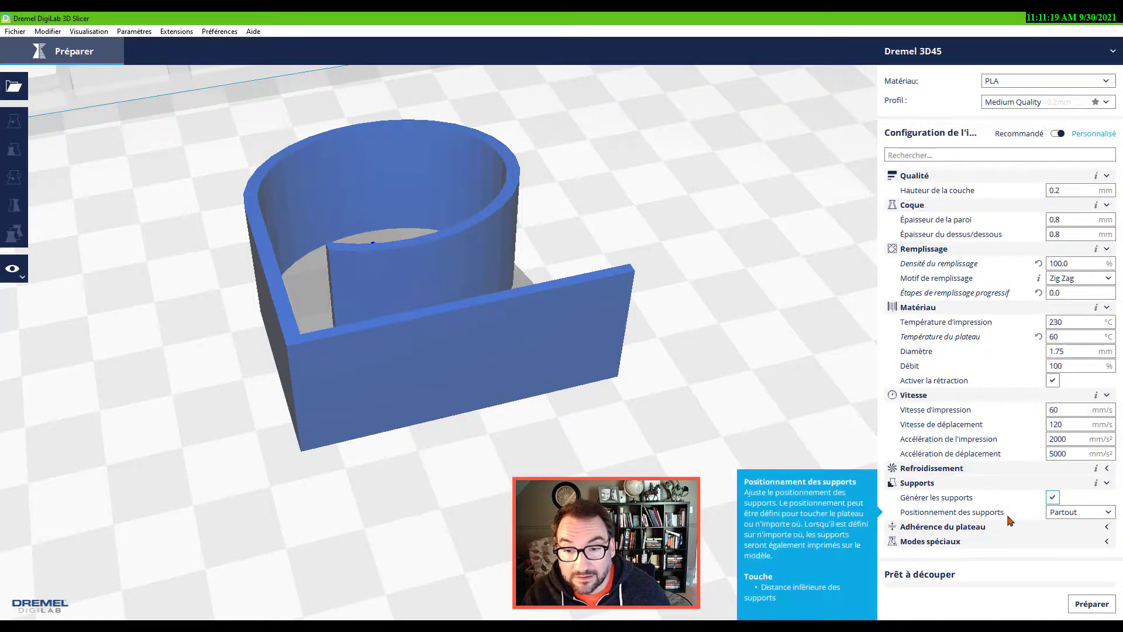
click(1052, 498)
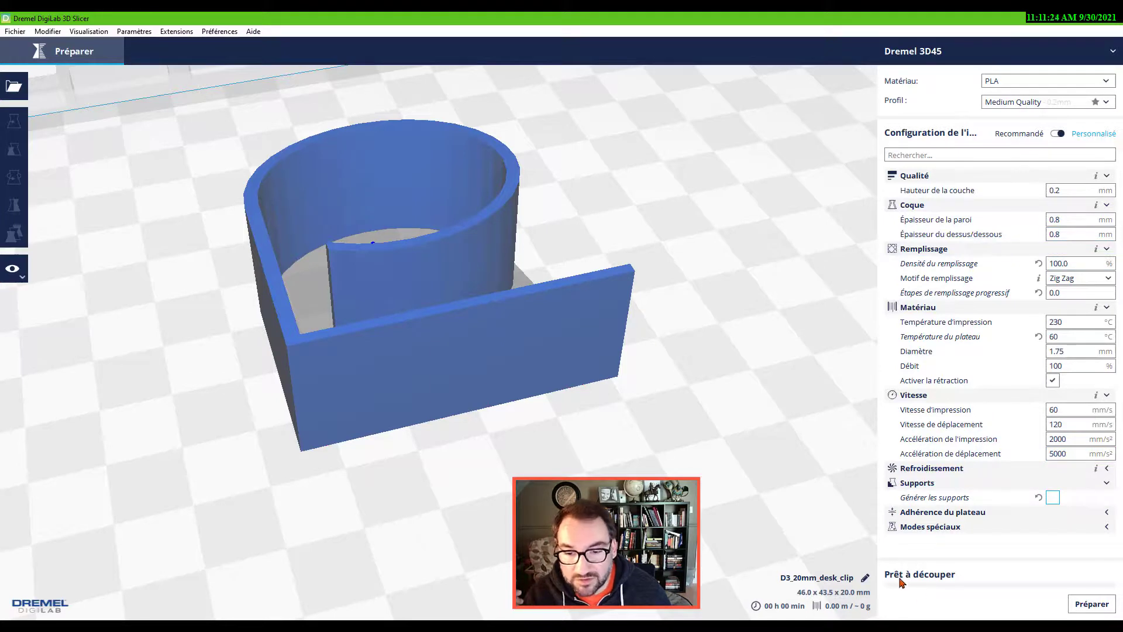
- Slice the desk clip, and view the save dialog for its G-code file without saving
click(1091, 604)
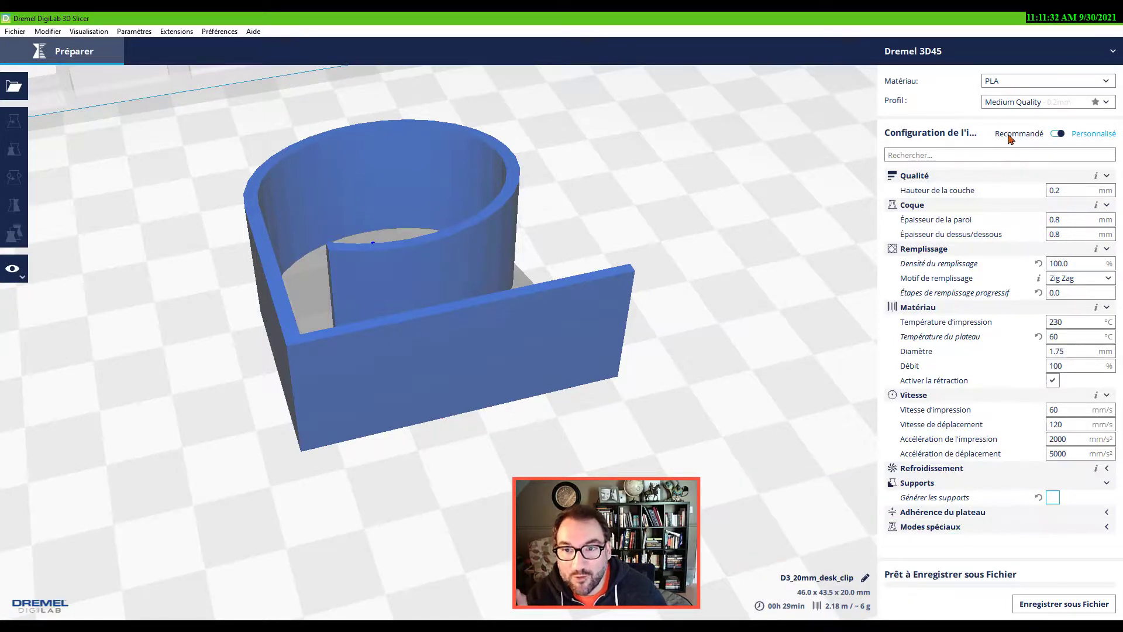
click(1041, 608)
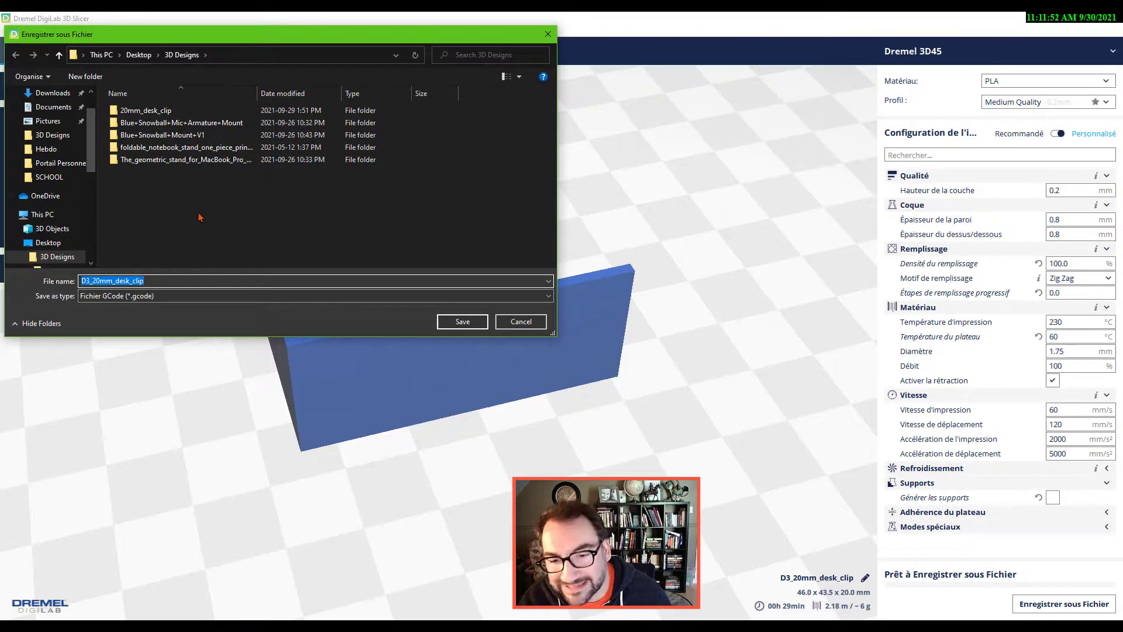
click(509, 323)
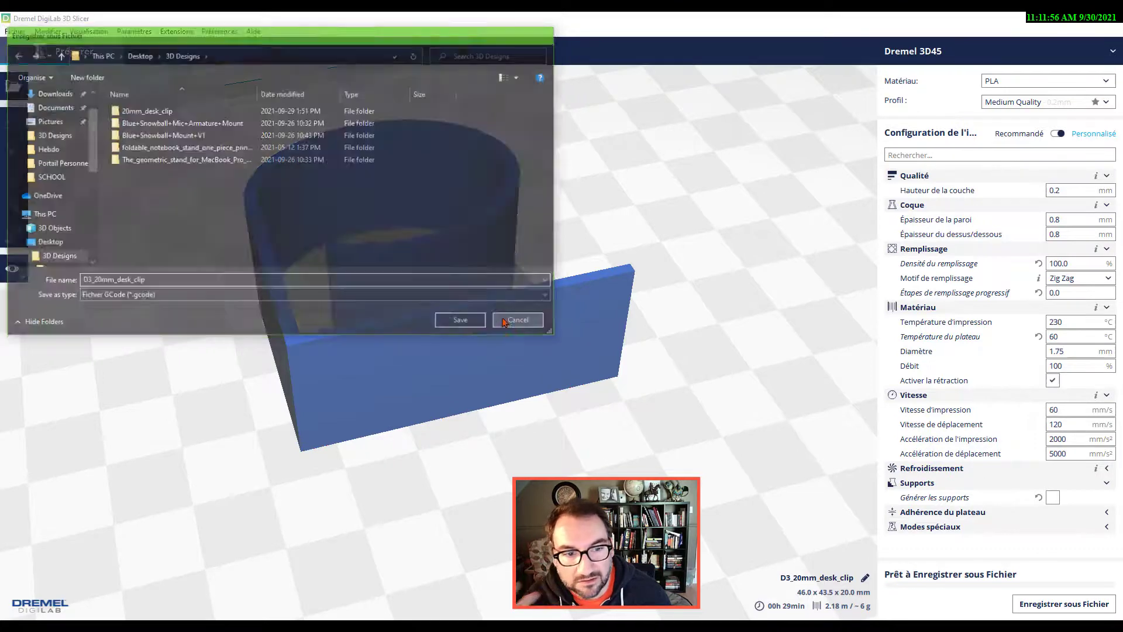